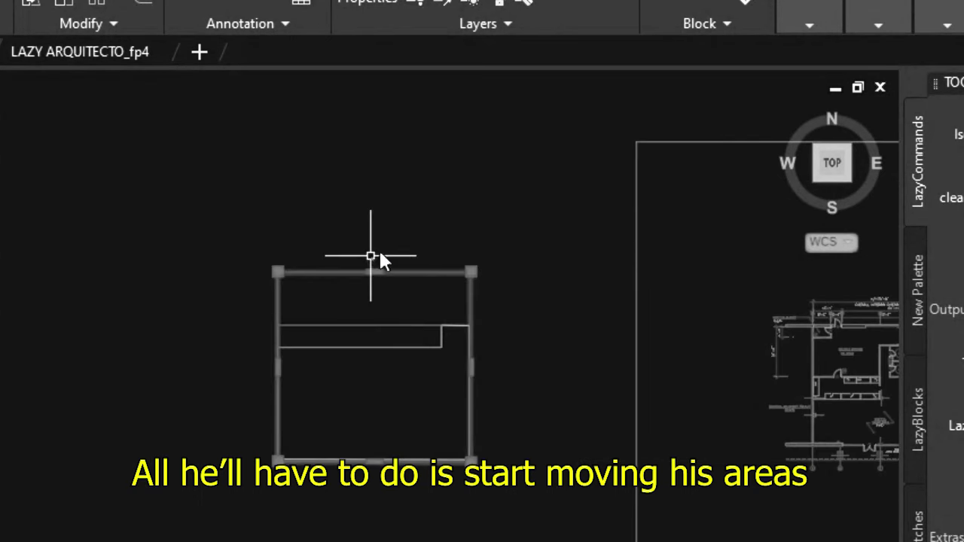
Step: Move the selected area rectangle with MOVE to a new position on the floor plan
middle_click_drag(564, 351, 276, 275)
key("m")
key("Return")
left_click(9, 199)
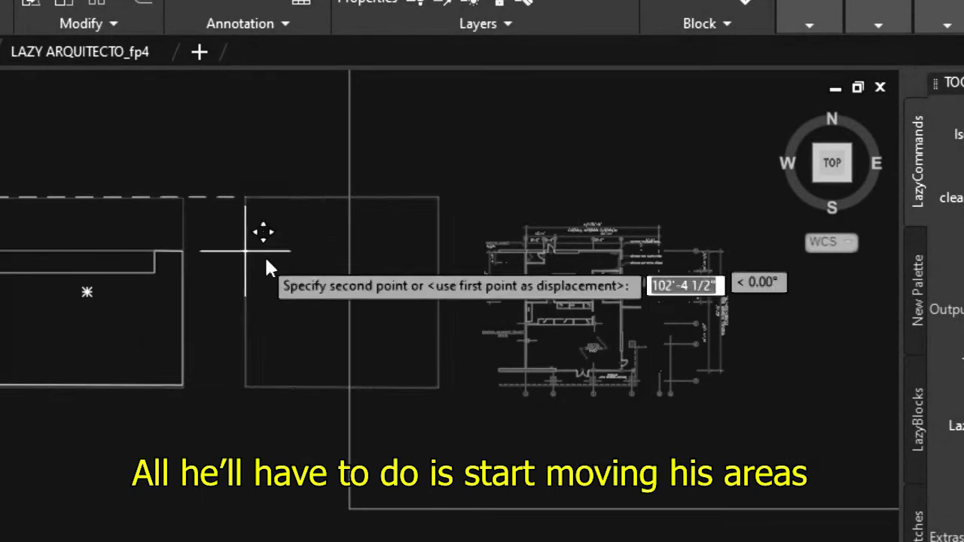
scroll(499, 253, "up", 8)
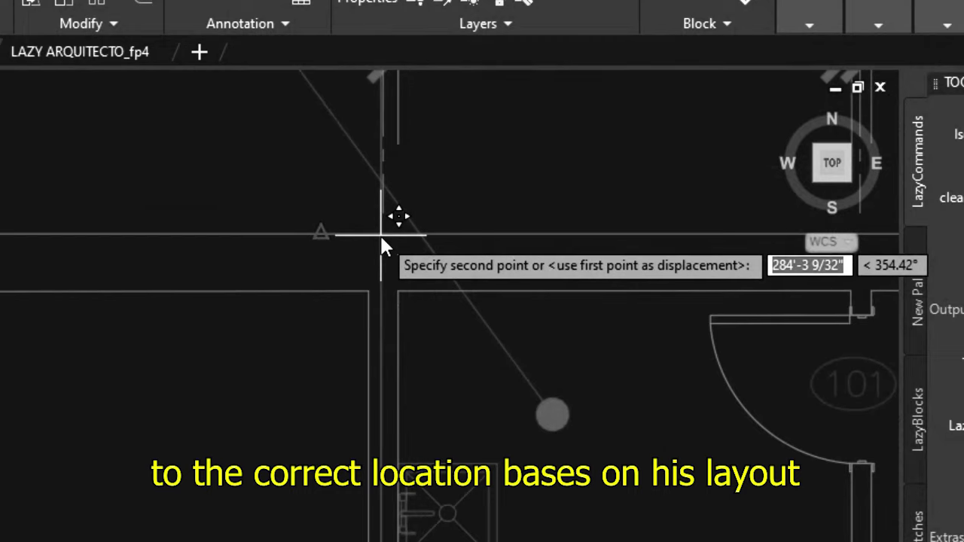
Step: Zoom out to bring the cover sheet's Site/Building Data table into view
scroll(384, 237, "down", 3)
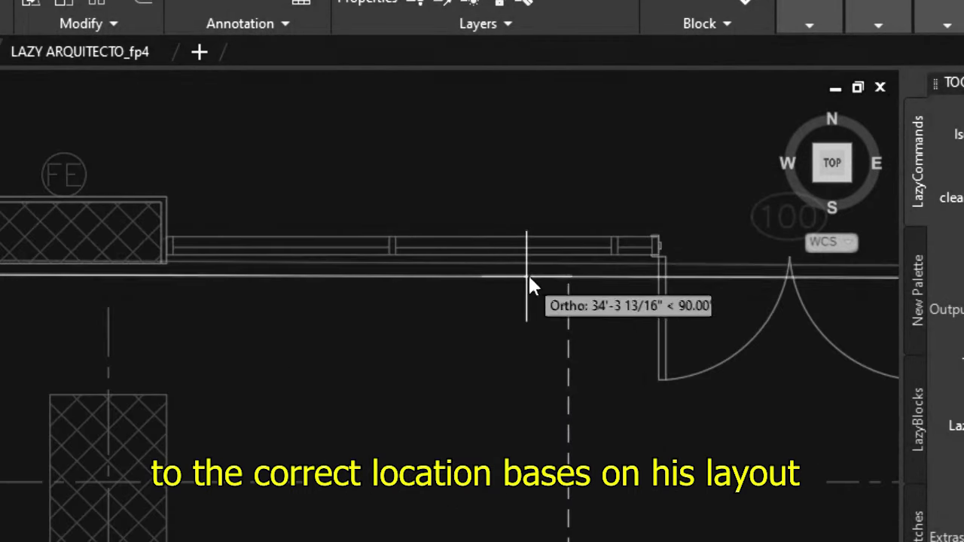
scroll(284, 361, "down", 5)
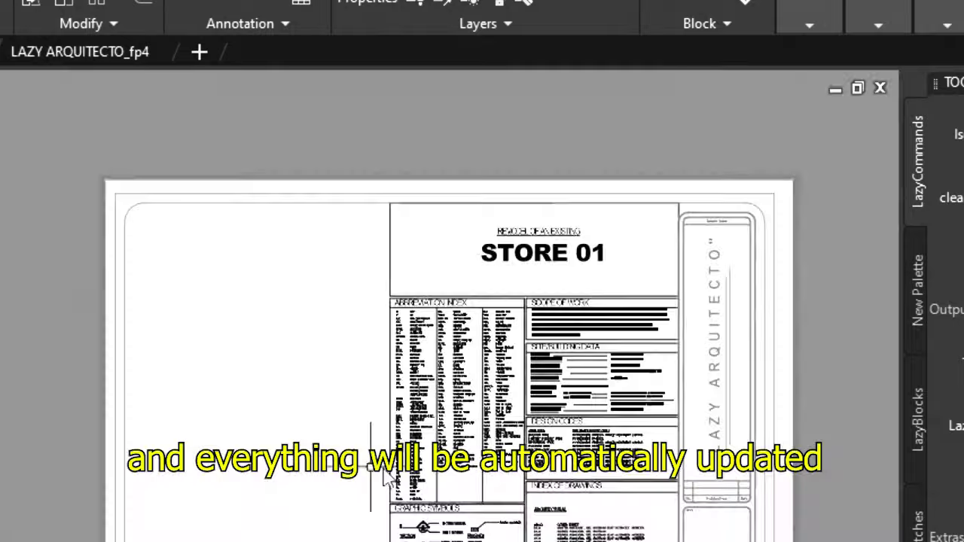
scroll(609, 419, "up", 5)
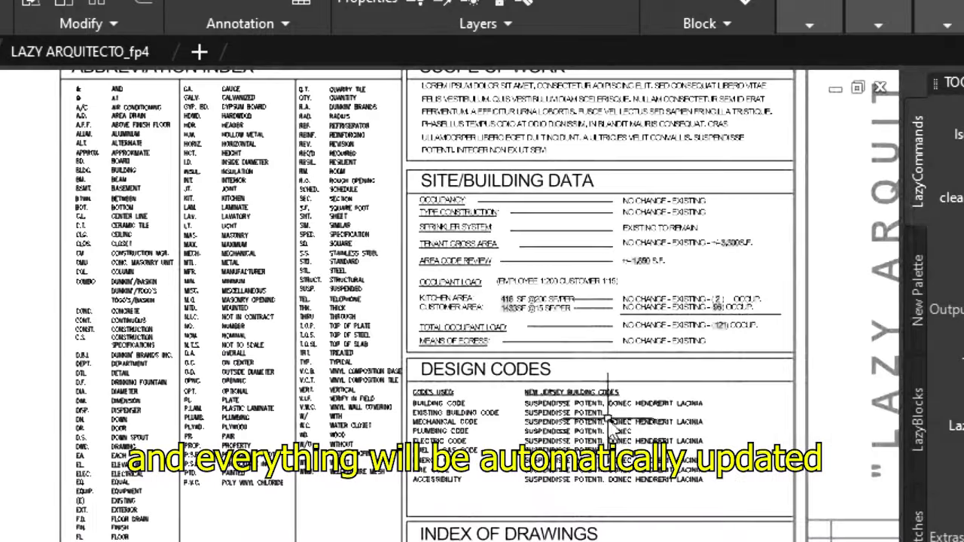
scroll(608, 419, "up", 4)
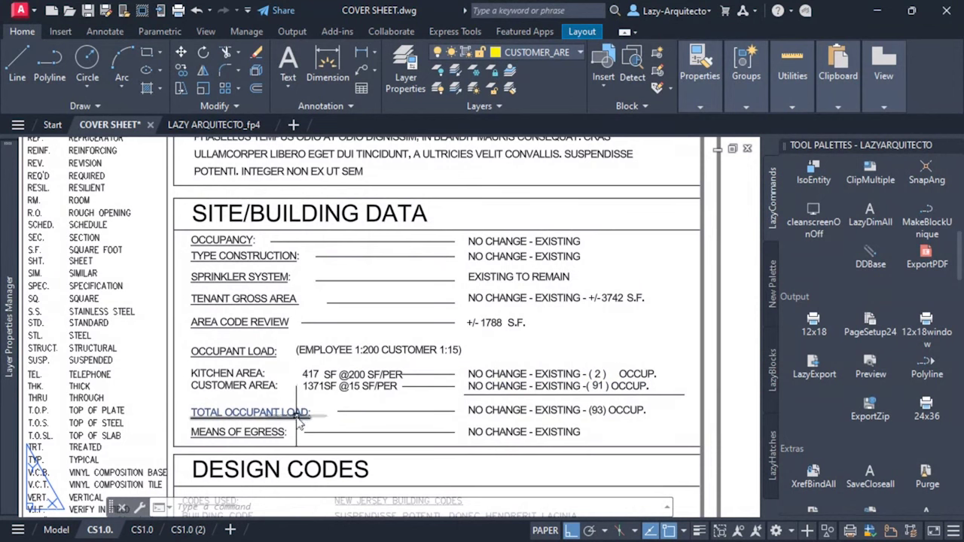
Step: Pan the cover sheet slightly to the right
middle_click_drag(609, 424, 618, 422)
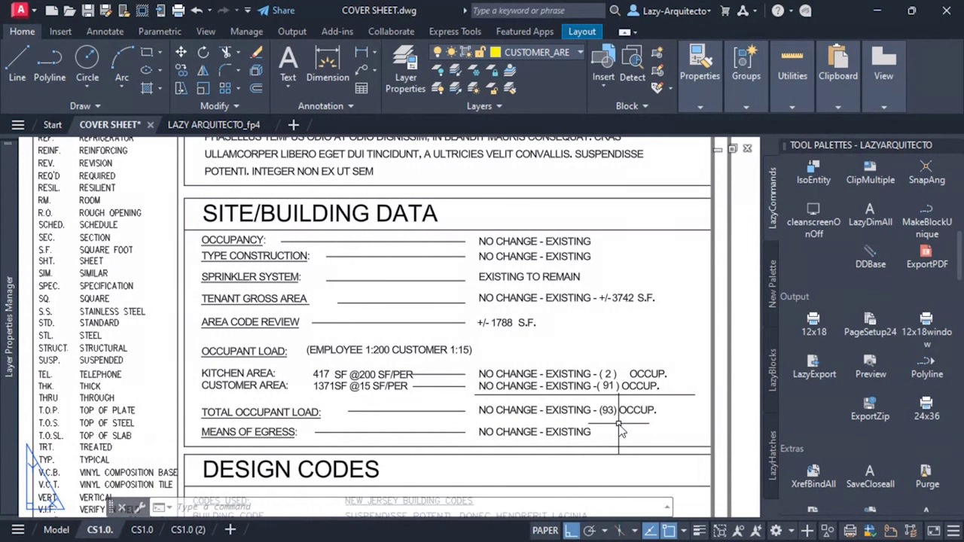
Step: In model space, check the TENANT_GROSS_AREA, KITCHEN_AREA and CUSTOMER_AREA polylines, then return to CS1.0
key("ctrl+Page_Up")
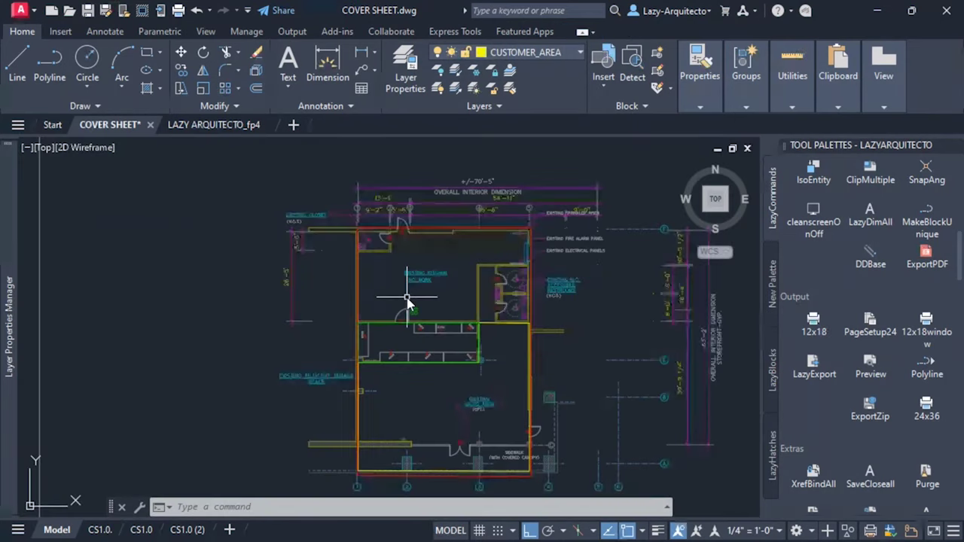
middle_click_drag(452, 260, 426, 252)
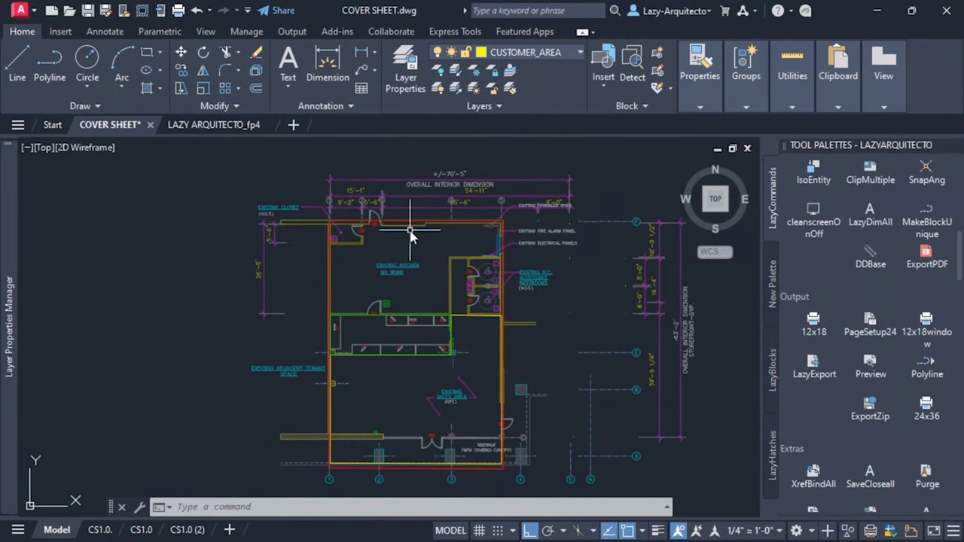
left_click(398, 220)
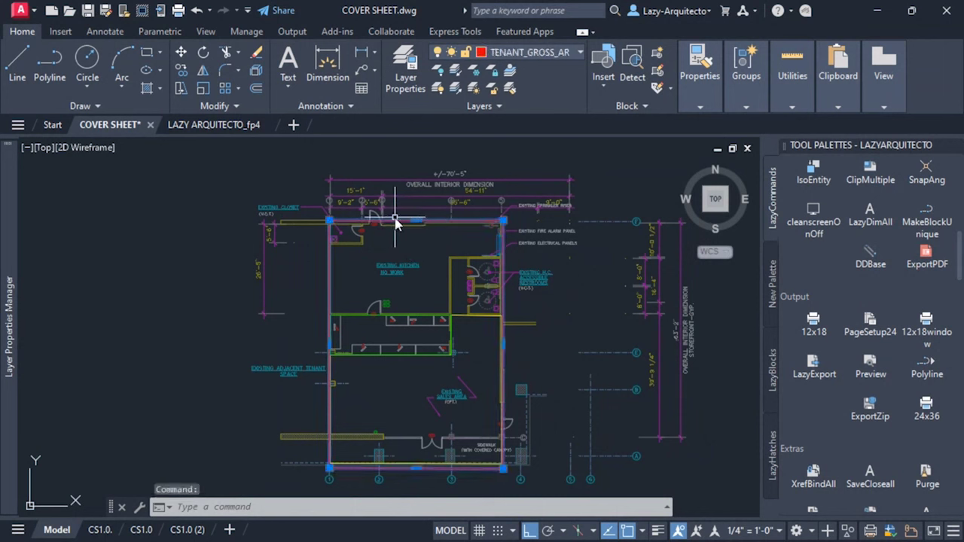
mouse_move(393, 224)
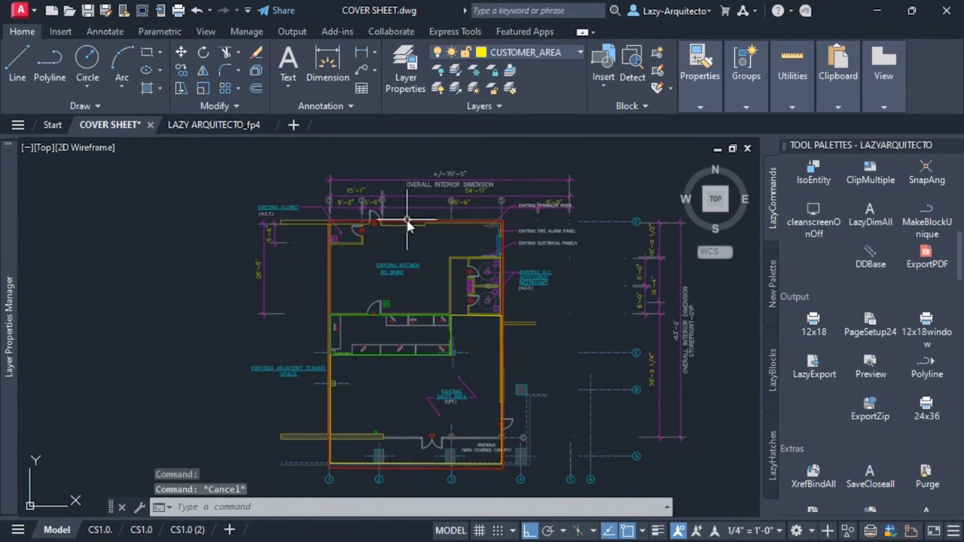
key("Escape")
key("Escape")
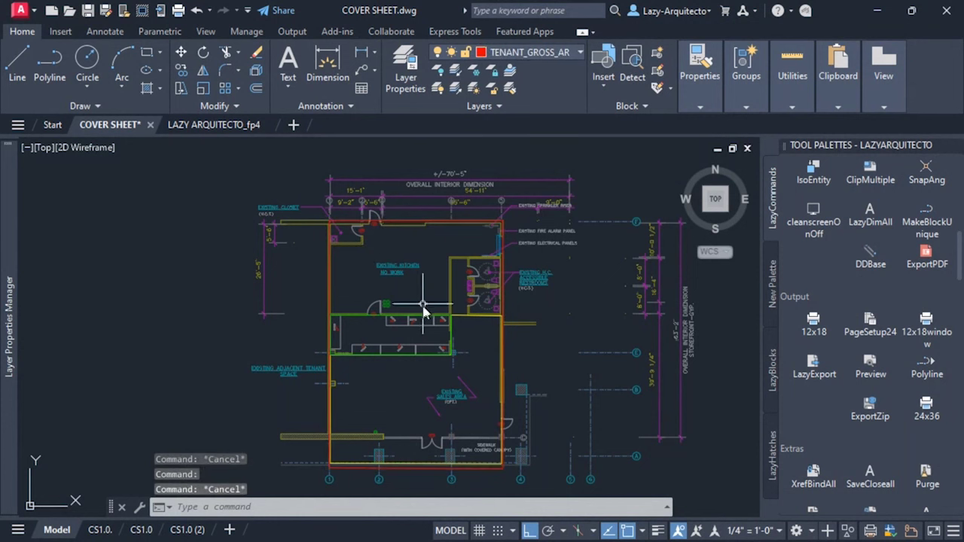
left_click(408, 315)
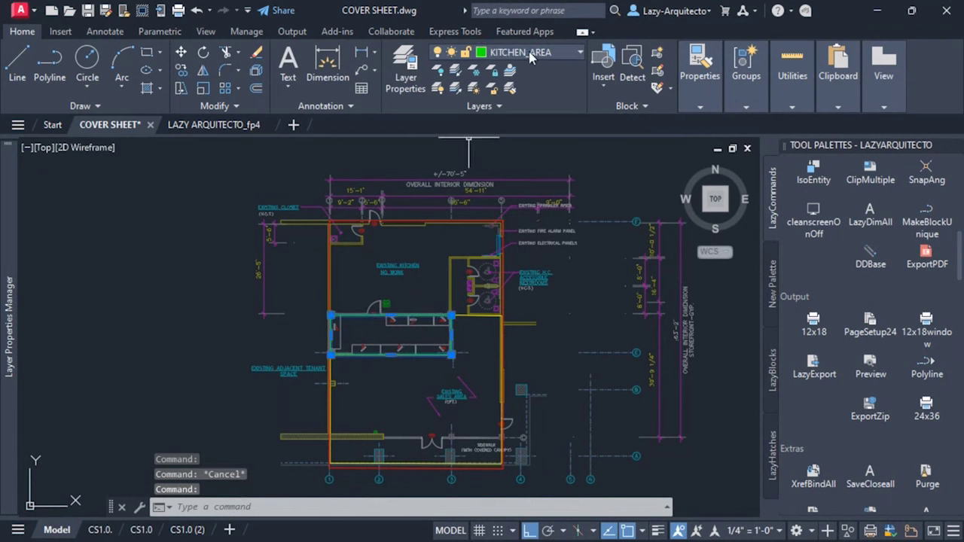
key("Escape")
left_click(478, 316)
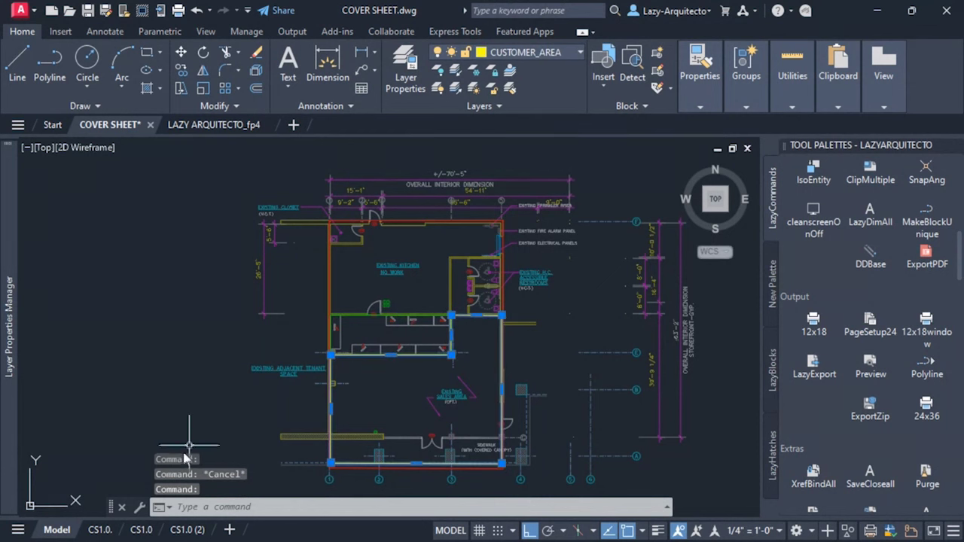
key("Escape")
left_click(100, 529)
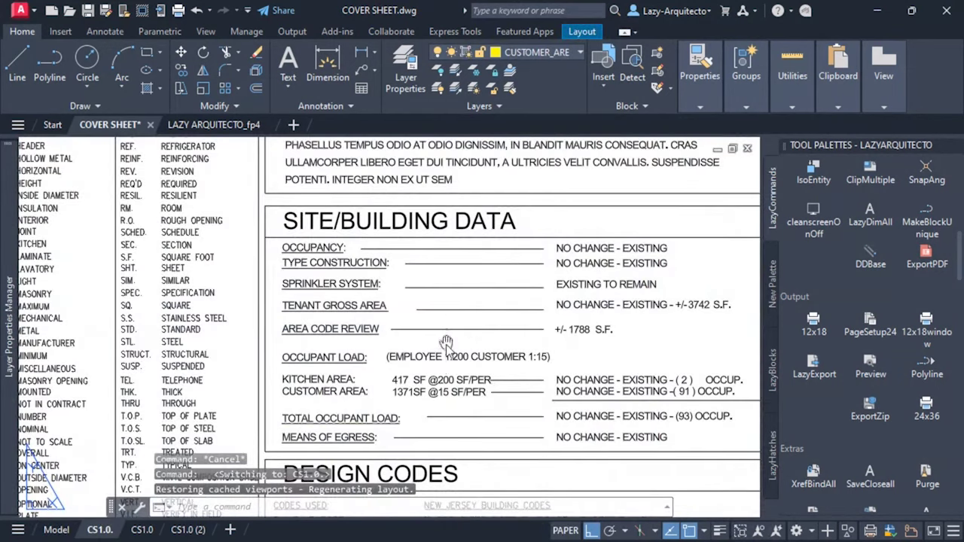
Step: In model space, window-select and delete the two stray polylines right of the floor plan
middle_click_drag(442, 339, 351, 342)
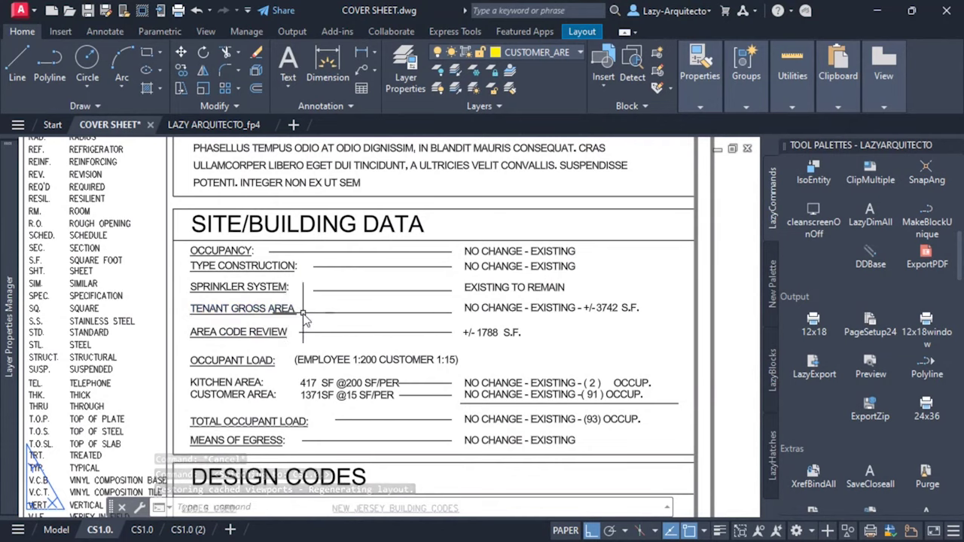
key("ctrl+Page_Up")
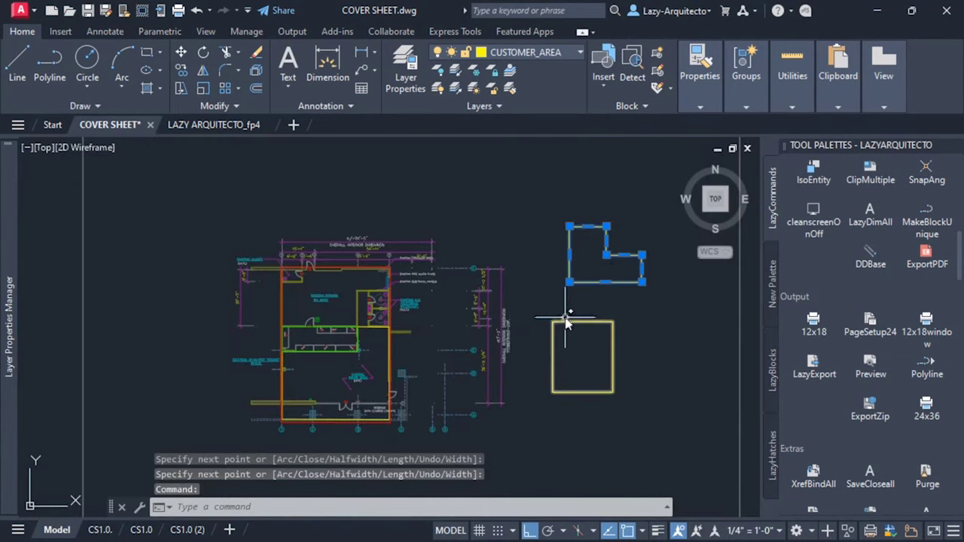
key("Escape")
left_click(583, 330)
left_click(578, 272)
key("Delete")
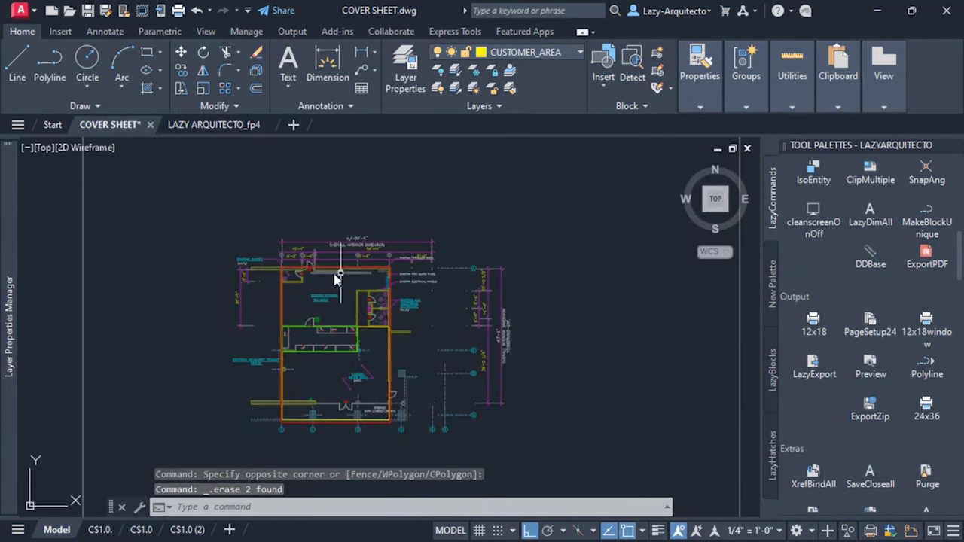
scroll(432, 289, "up", 2)
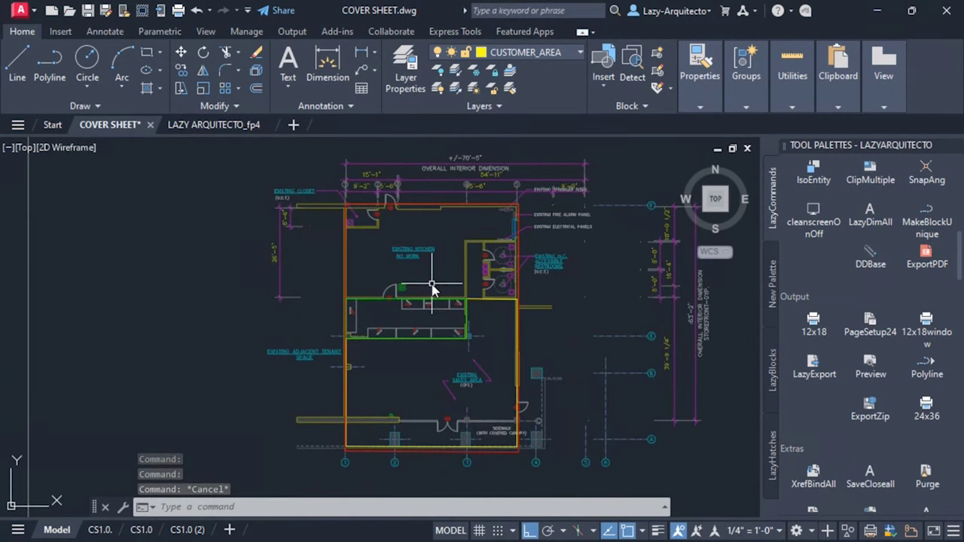
middle_click_drag(431, 287, 326, 294)
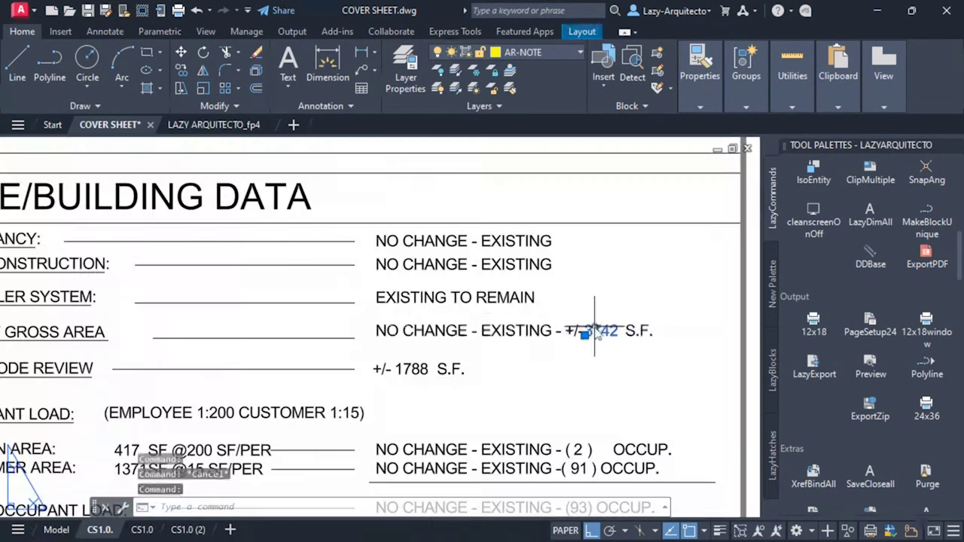
Step: Zoom out to the full CS1.0 sheet, then zoom in on the 3742 S.F. tenant gross area value
scroll(584, 330, "down", 2)
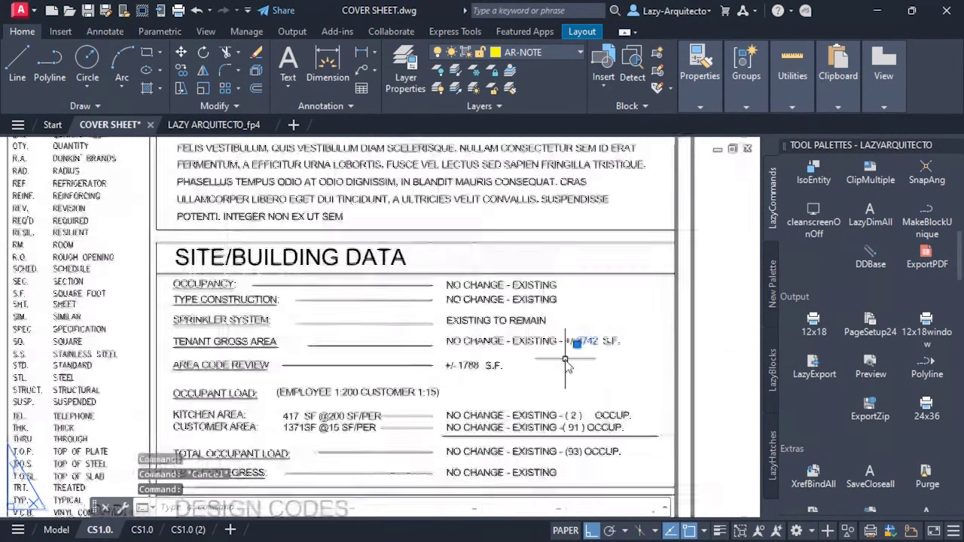
scroll(565, 343, "down", 5)
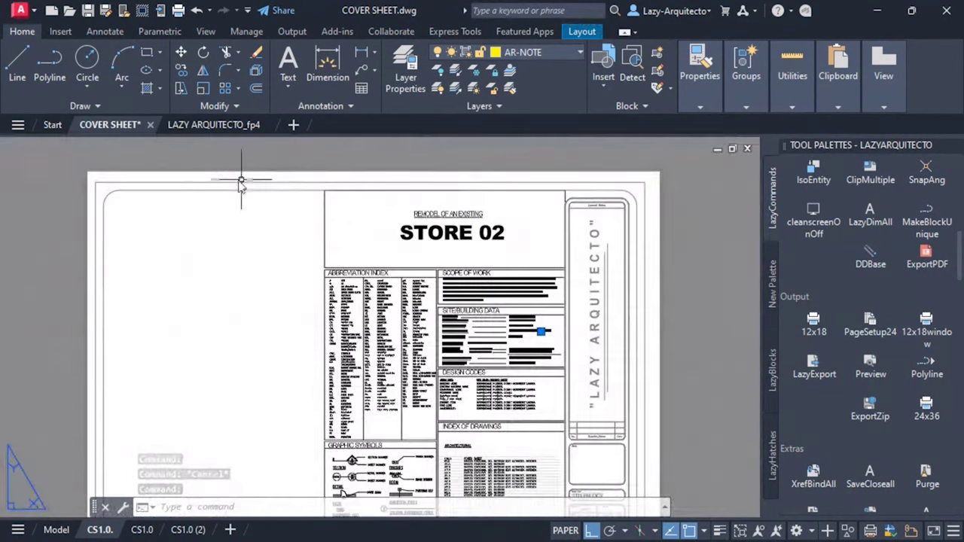
middle_click_drag(199, 267, 236, 315)
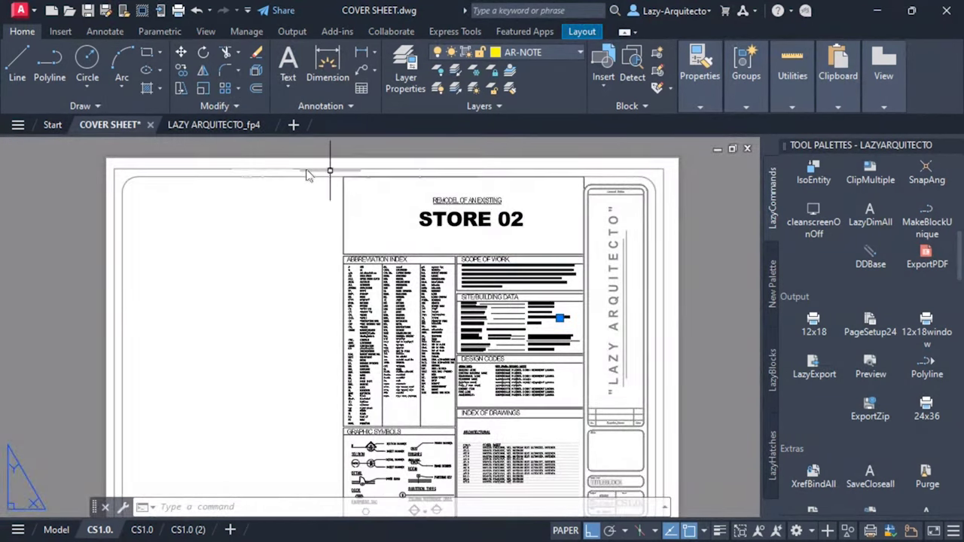
scroll(560, 320, "up", 5)
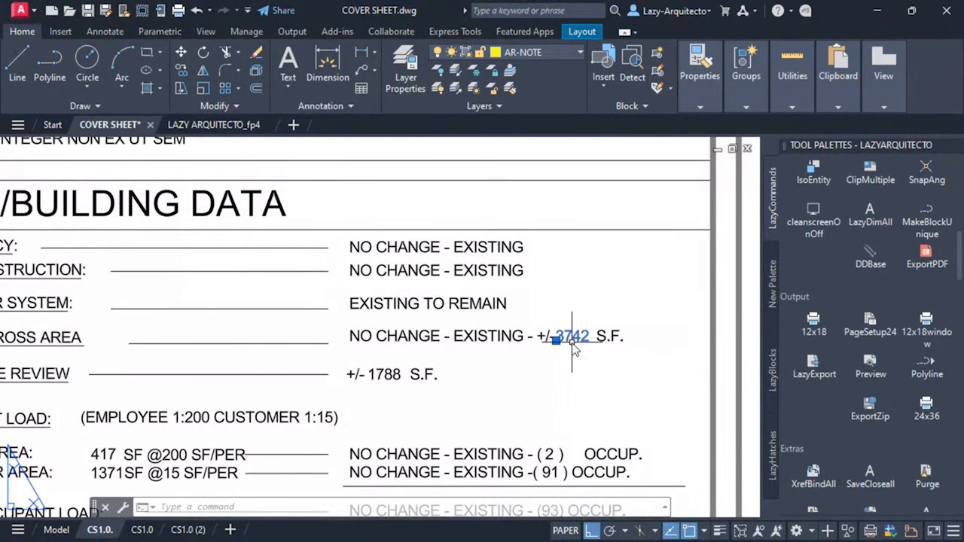
scroll(573, 343, "down", 4)
scroll(575, 341, "up", 5)
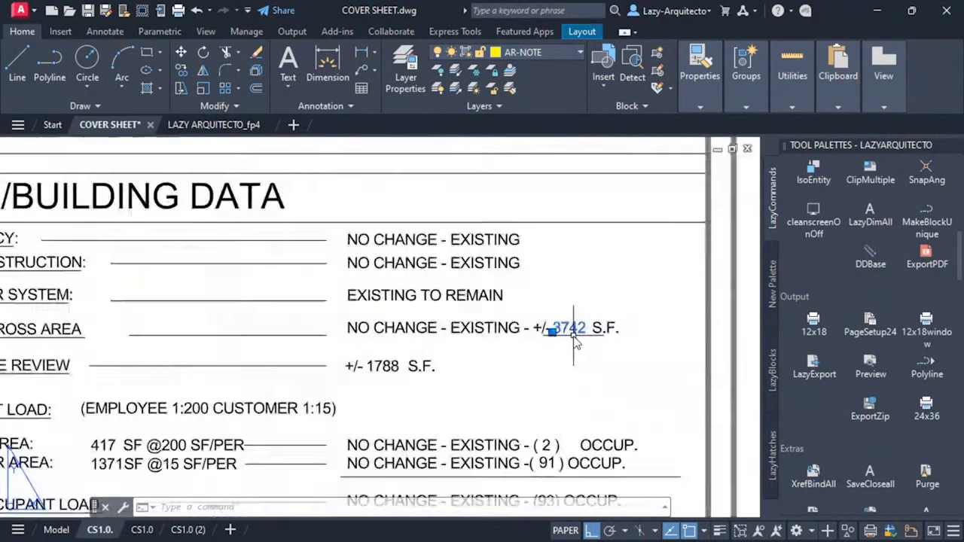
scroll(573, 366, "down", 4)
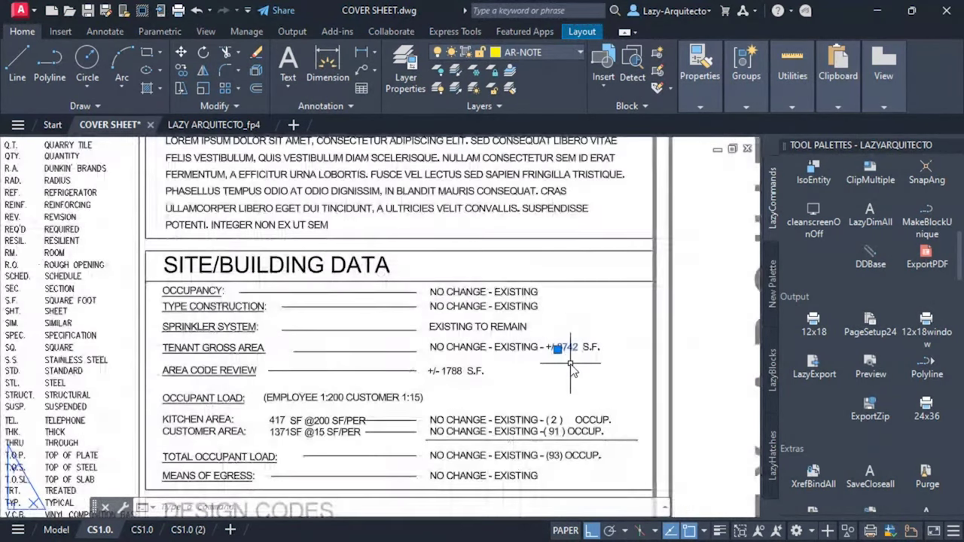
Step: Create an MVIEW layout viewport spanning the whole cover sheet
key("Escape")
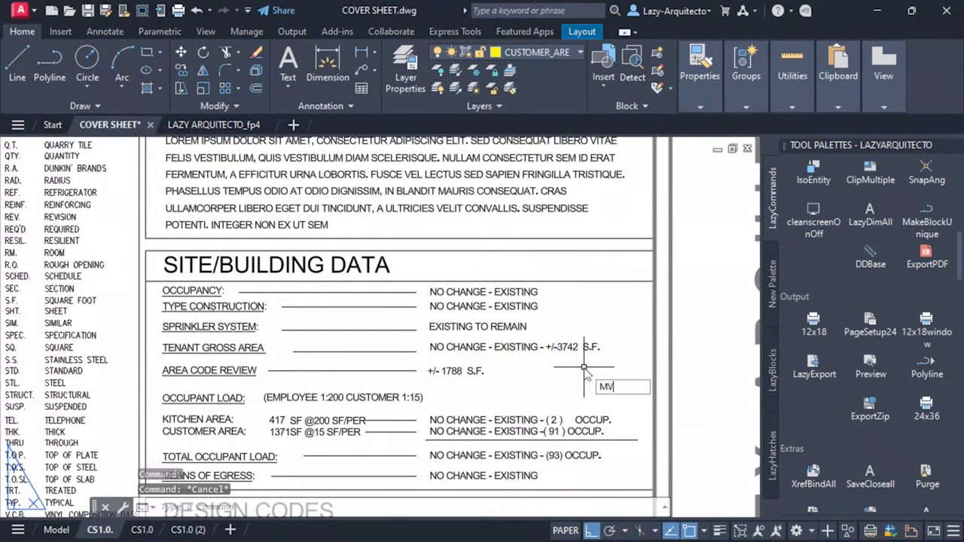
key("Return")
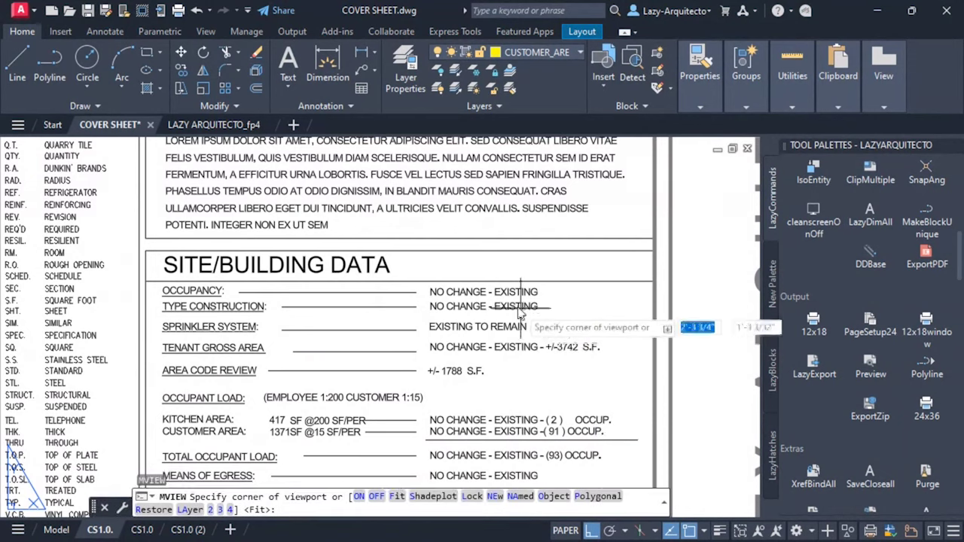
scroll(527, 320, "down", 5)
left_click(329, 186)
scroll(452, 322, "down", 2)
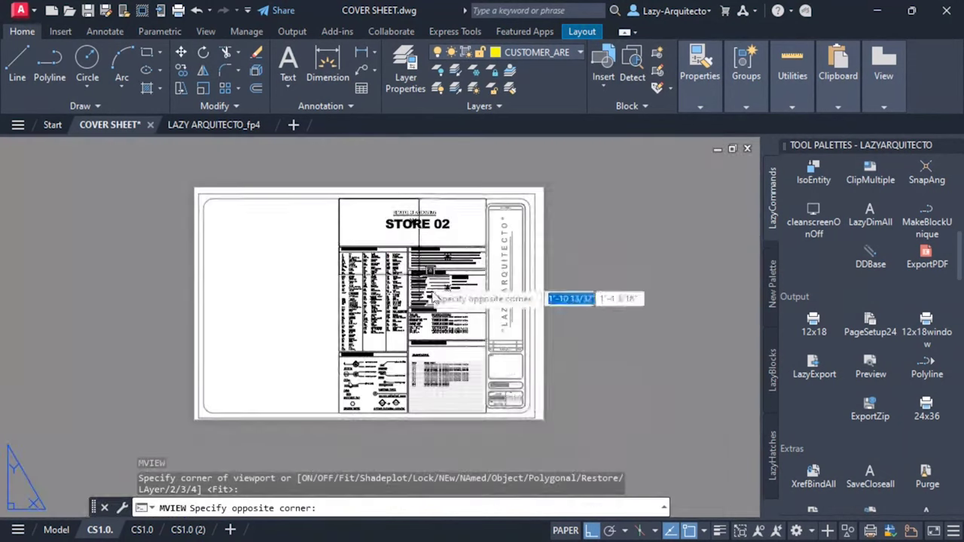
scroll(495, 420, "up", 5)
left_click(473, 422)
scroll(473, 422, "down", 3)
scroll(532, 315, "up", 5)
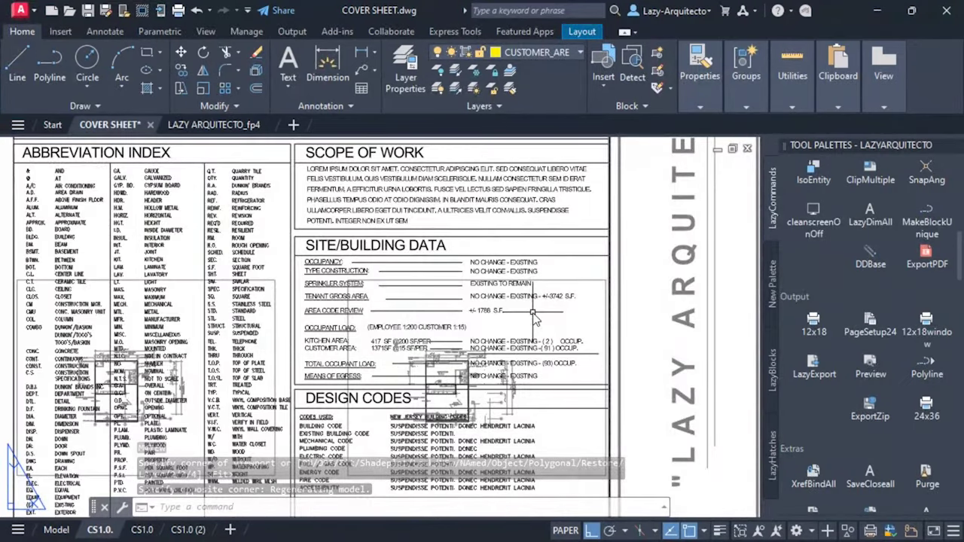
double_click(669, 322)
double_click(669, 322)
Step: Send the 3742 tenant area text from paper space into model space with CHSPACE
scroll(541, 338, "up", 4)
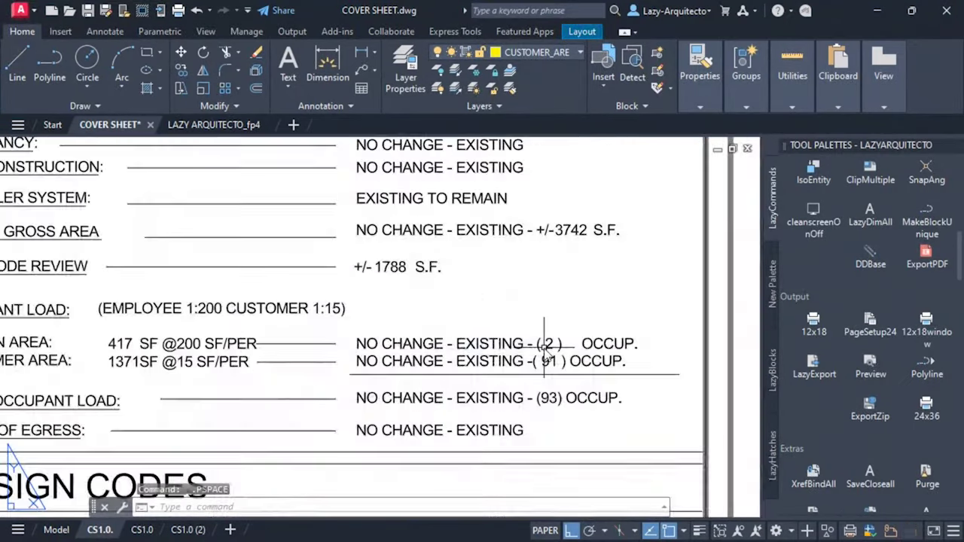
scroll(565, 335, "up", 1)
scroll(564, 335, "down", 3)
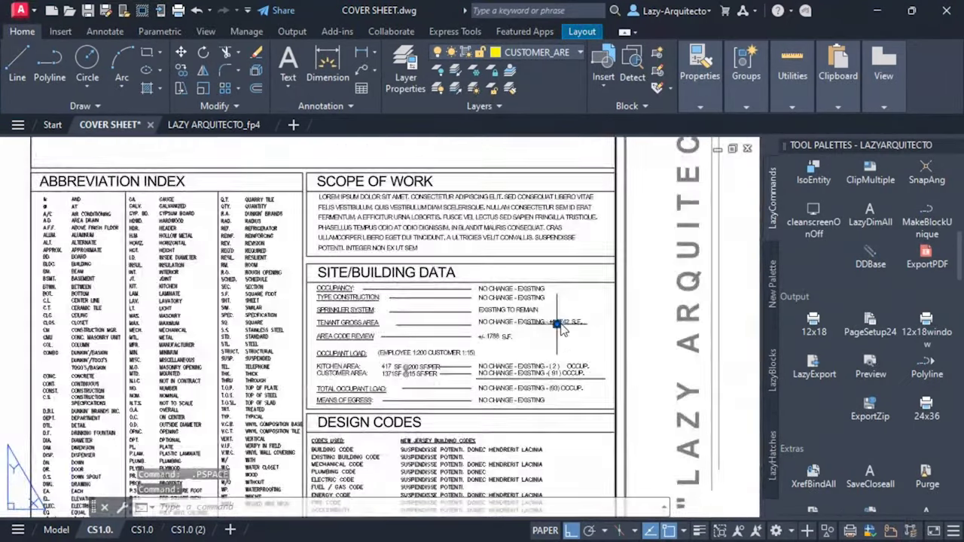
left_click(563, 320)
scroll(567, 309, "up", 3)
type("CHSPACE")
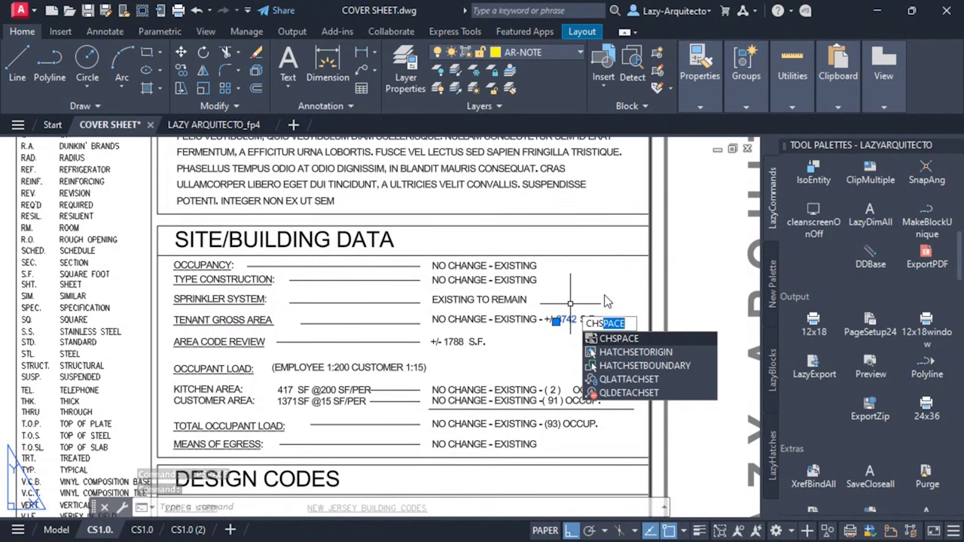
key("Return")
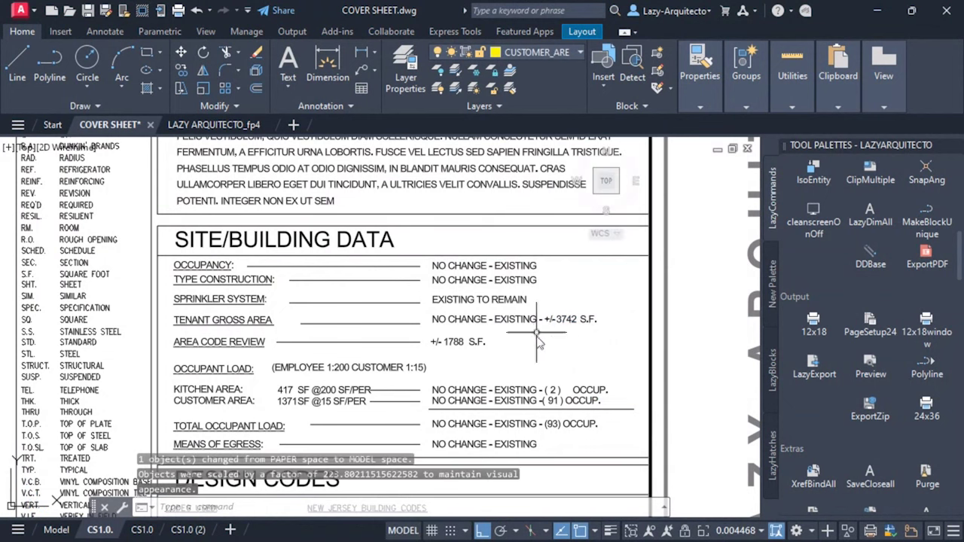
type("PS")
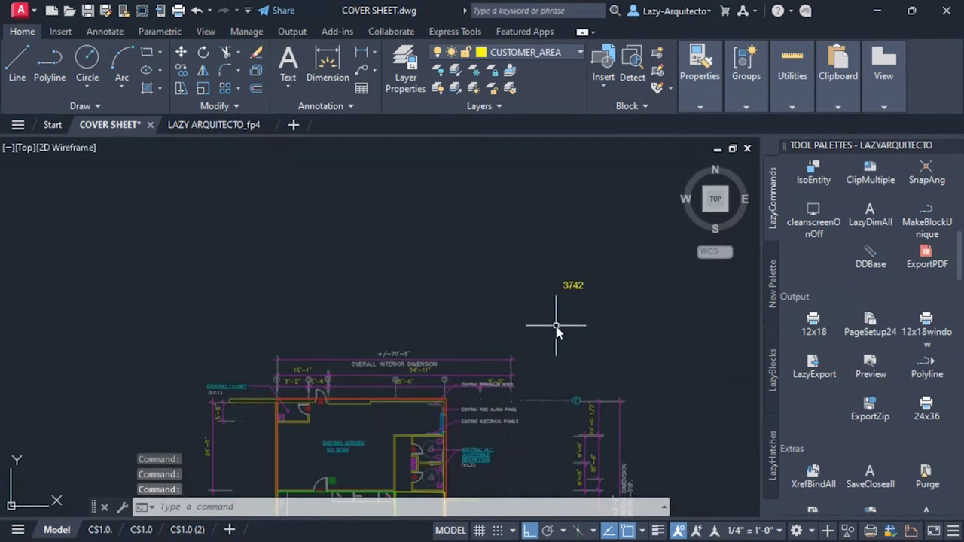
Step: Insert an Object field in the 3742 text linked to the tenant polyline's Area, decimal, precision 0
right_click(578, 210)
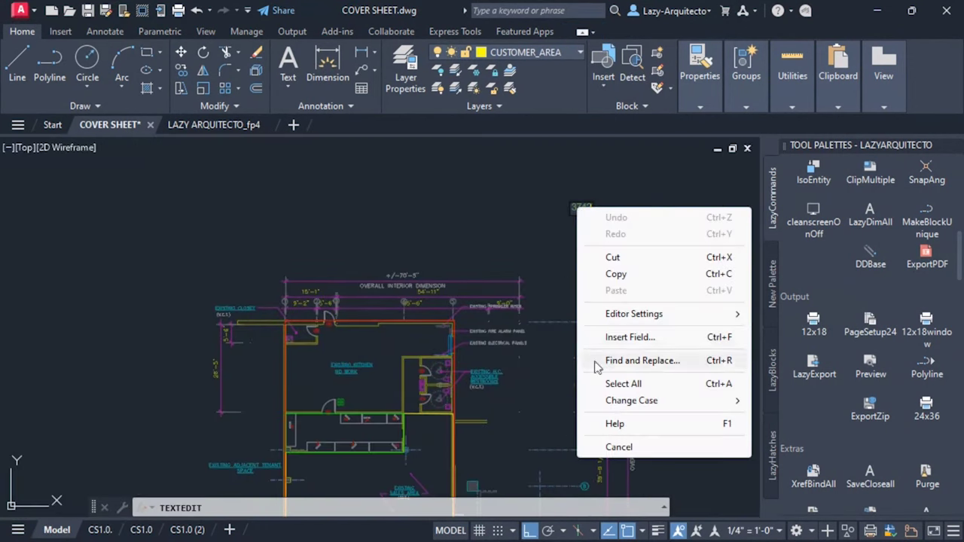
left_click(631, 340)
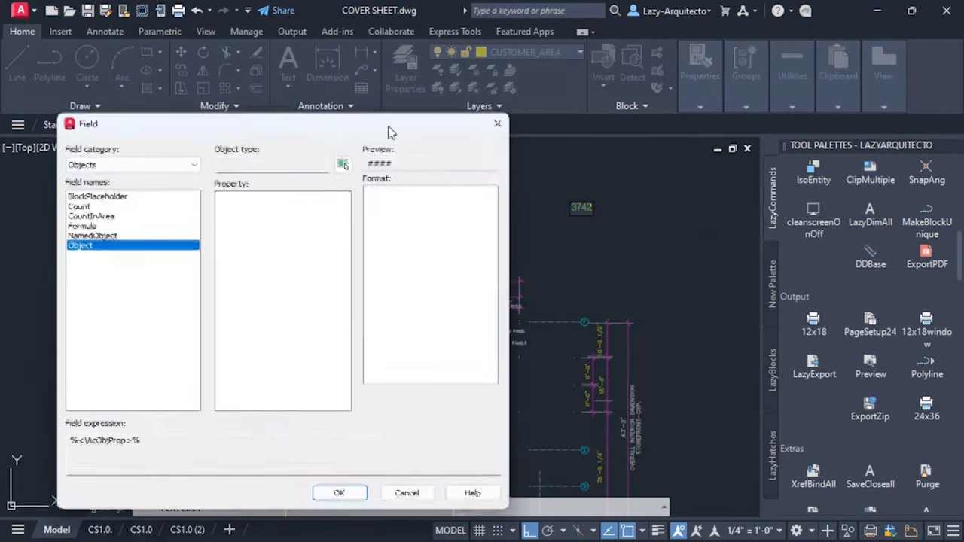
left_click_drag(388, 126, 607, 103)
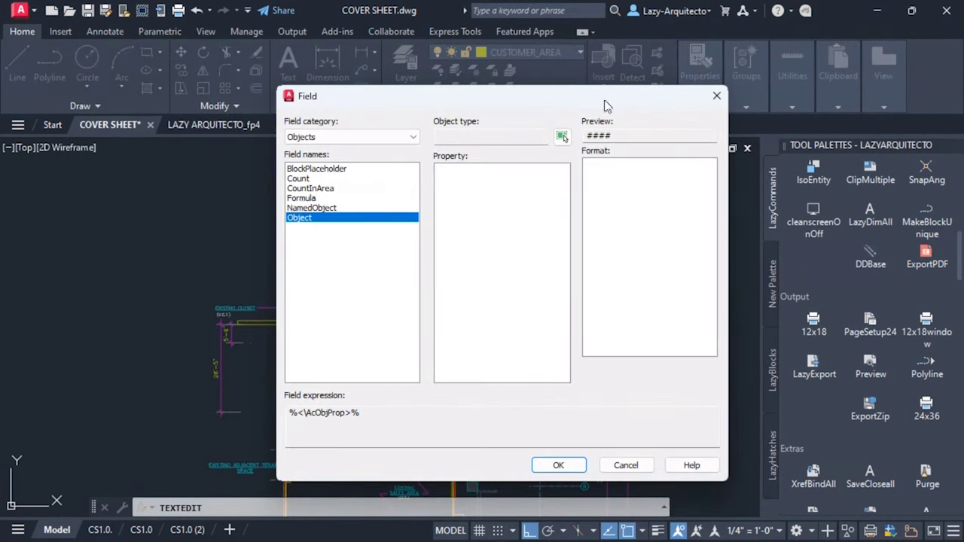
left_click(561, 137)
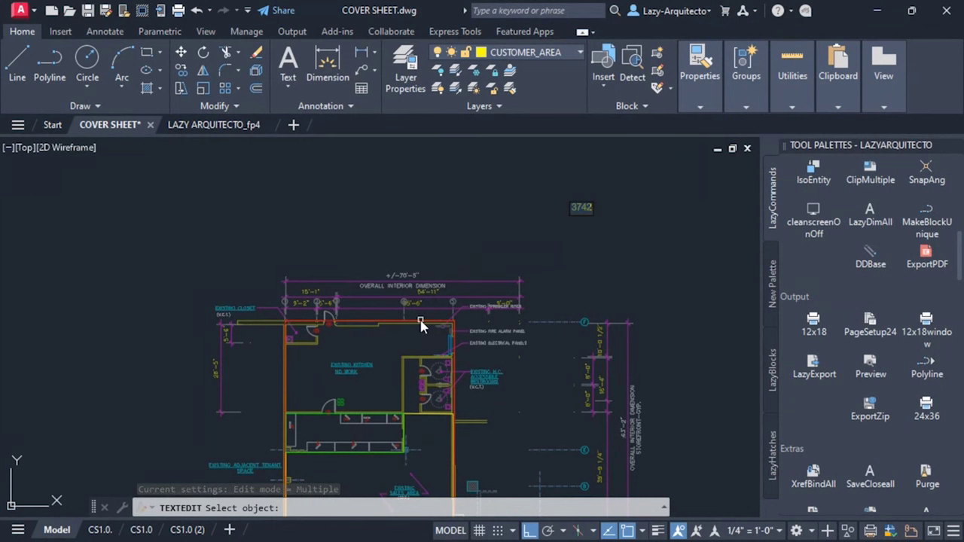
scroll(420, 325, "up", 5)
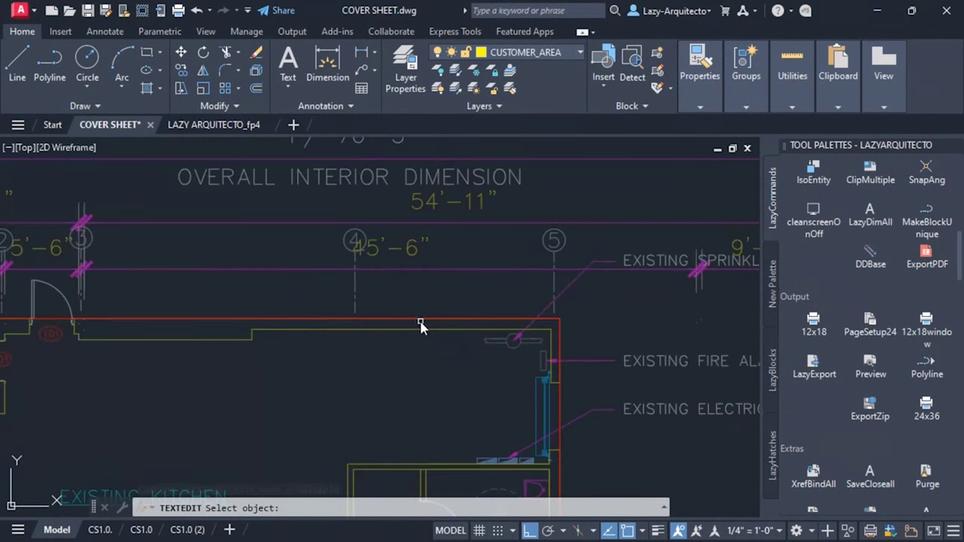
left_click(55, 329)
left_click_drag(524, 97, 408, 97)
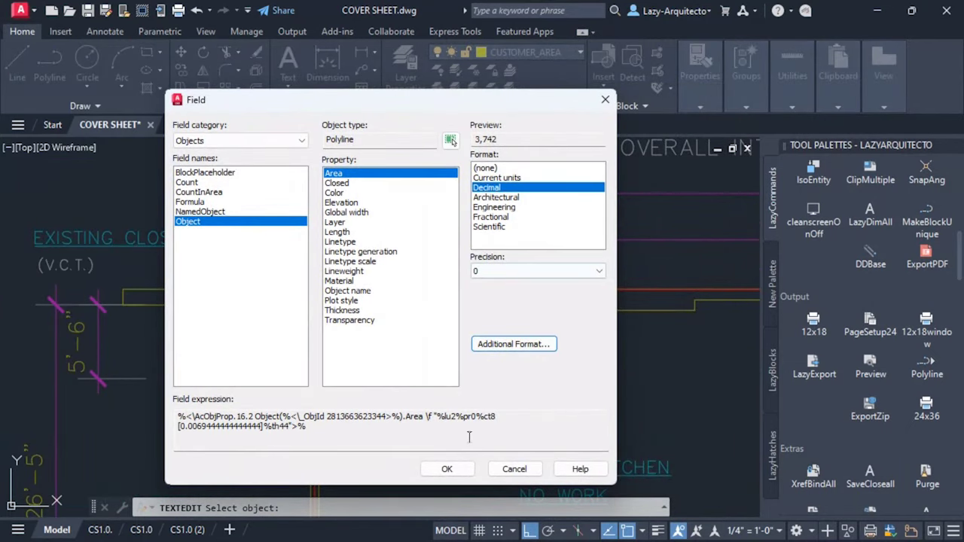
left_click(446, 468)
scroll(512, 297, "down", 6)
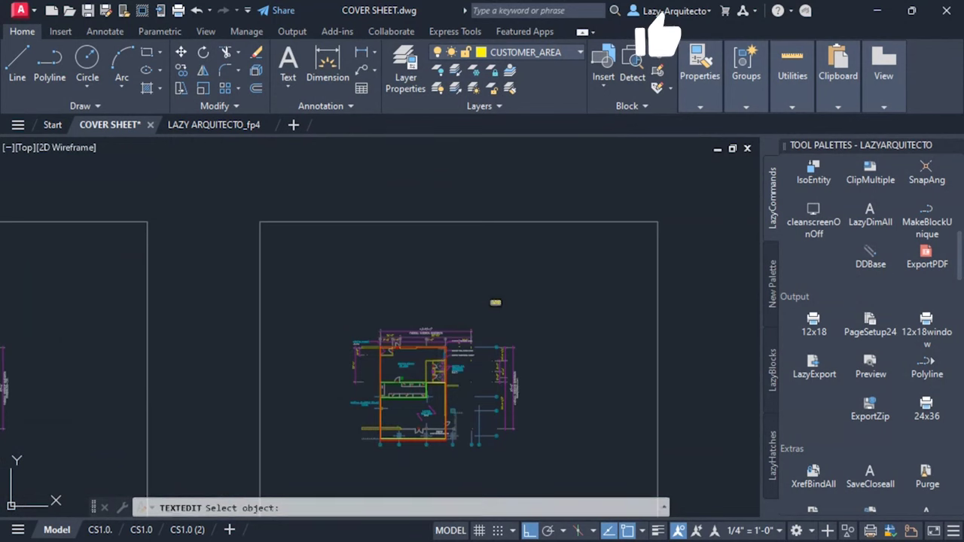
Step: Move the 3,742 area field text to sit beside the floor plan
scroll(497, 322, "up", 4)
key("Escape")
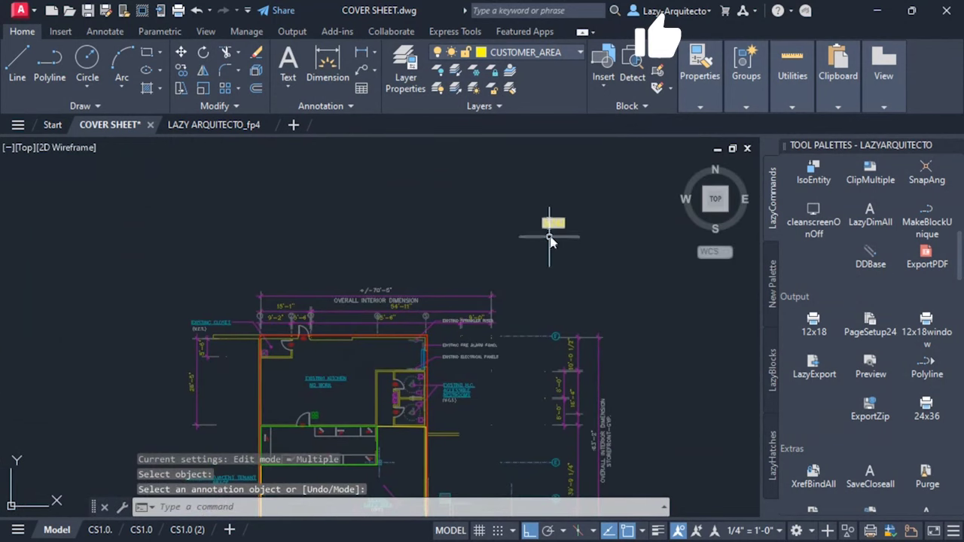
left_click(404, 339)
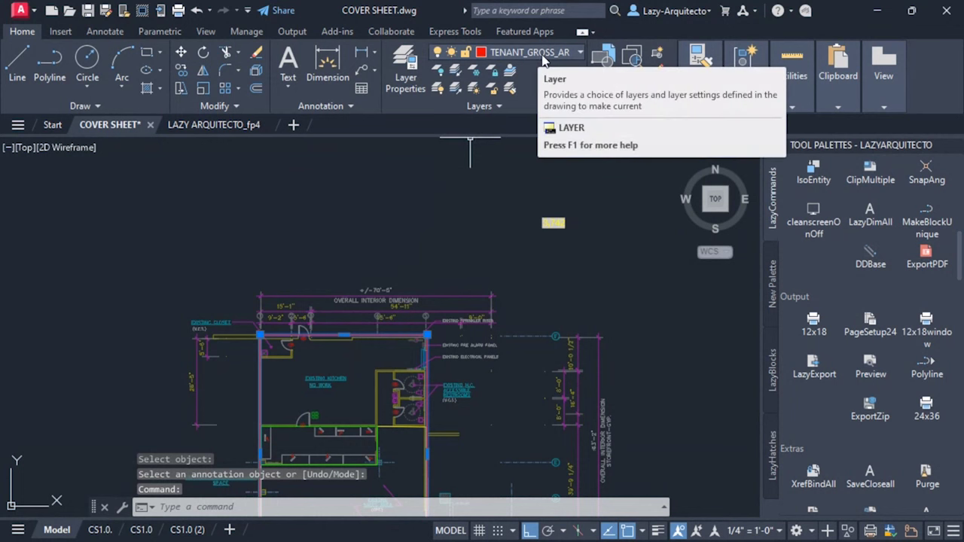
key("Escape")
left_click(552, 223)
left_click(553, 224)
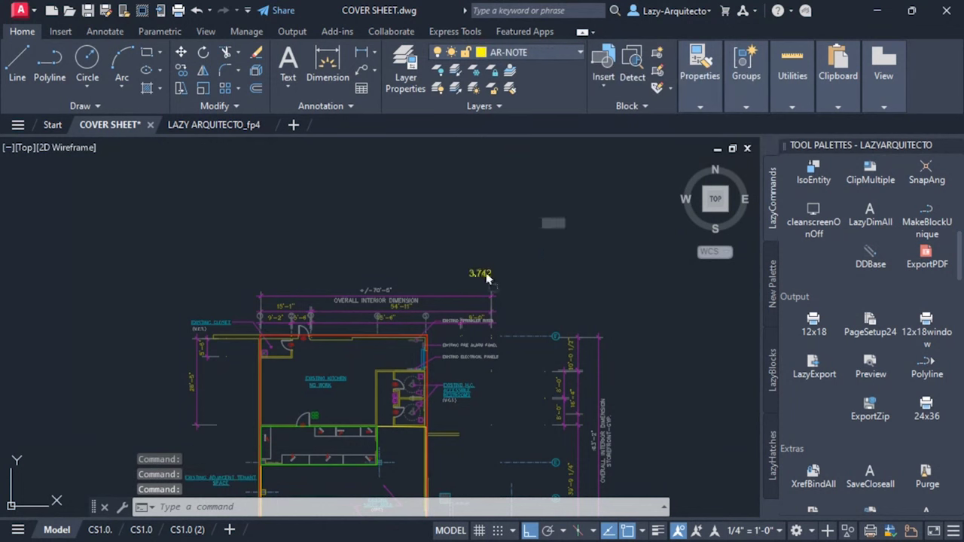
scroll(538, 226, "down", 4)
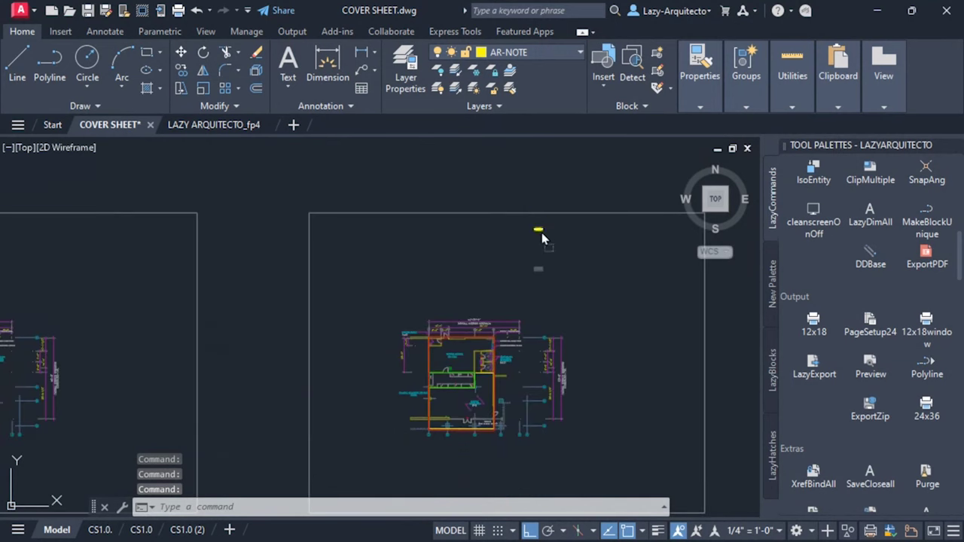
left_click(536, 234)
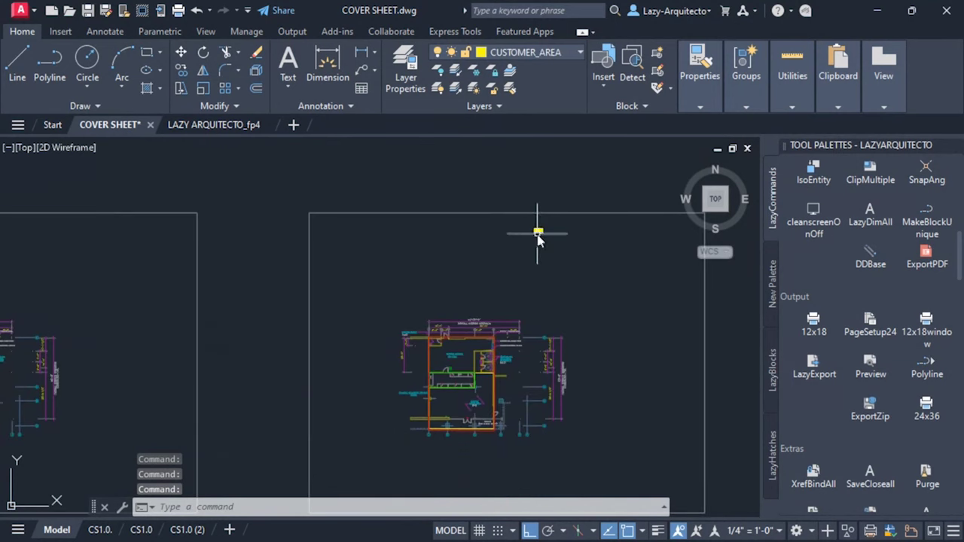
Step: Go to the CS1.0 layout and enter model space inside its sheet viewport
left_click(99, 530)
scroll(553, 363, "up", 3)
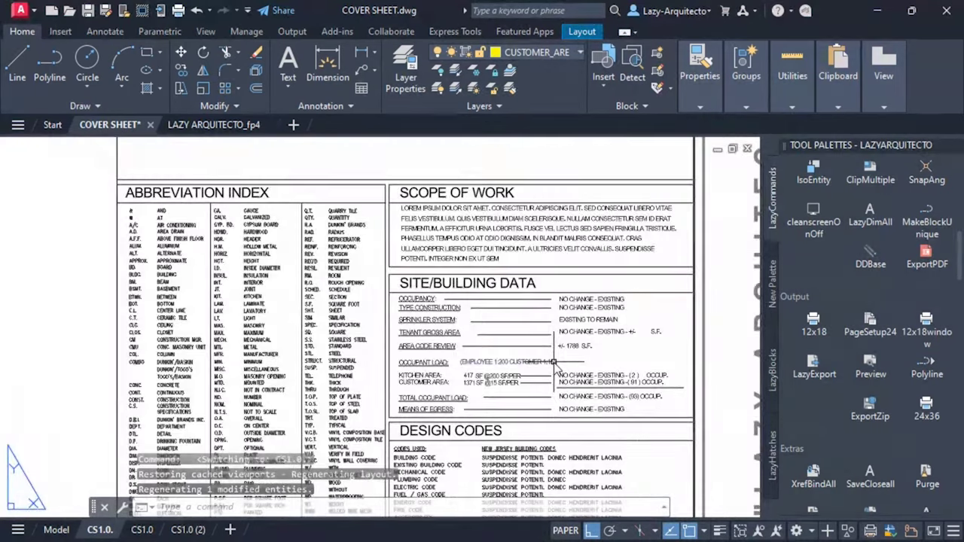
scroll(564, 366, "up", 1)
scroll(542, 347, "down", 5)
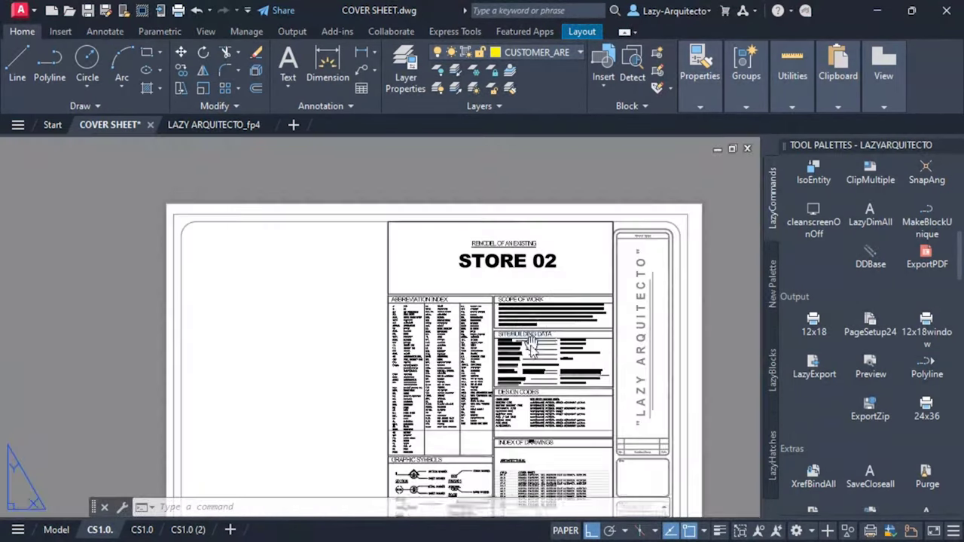
scroll(542, 302, "up", 2)
double_click(542, 283)
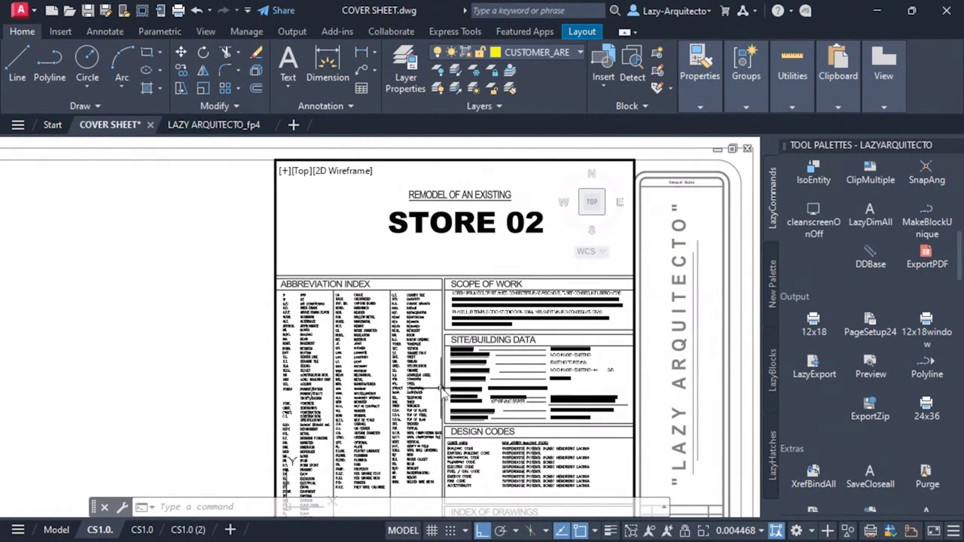
left_click(444, 261)
type("CHSPACE")
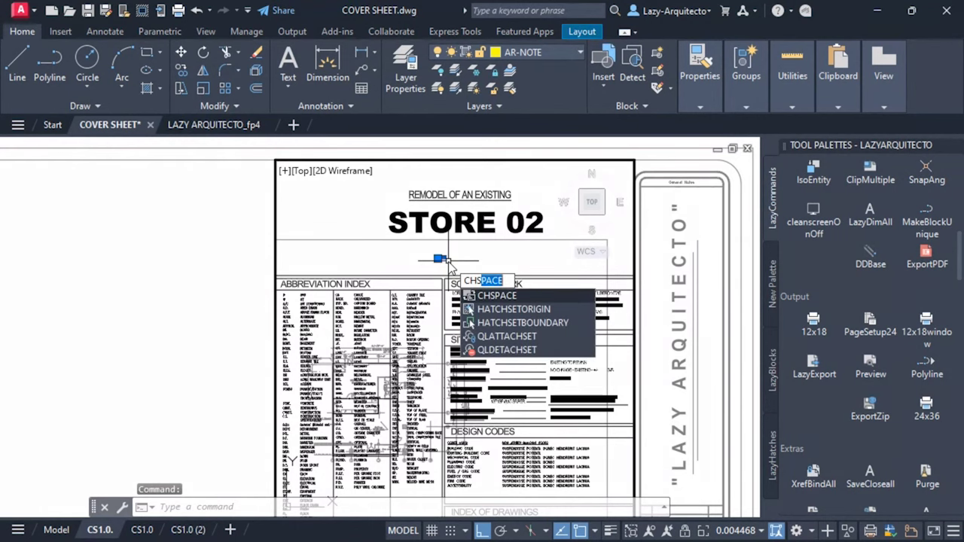
key("Return")
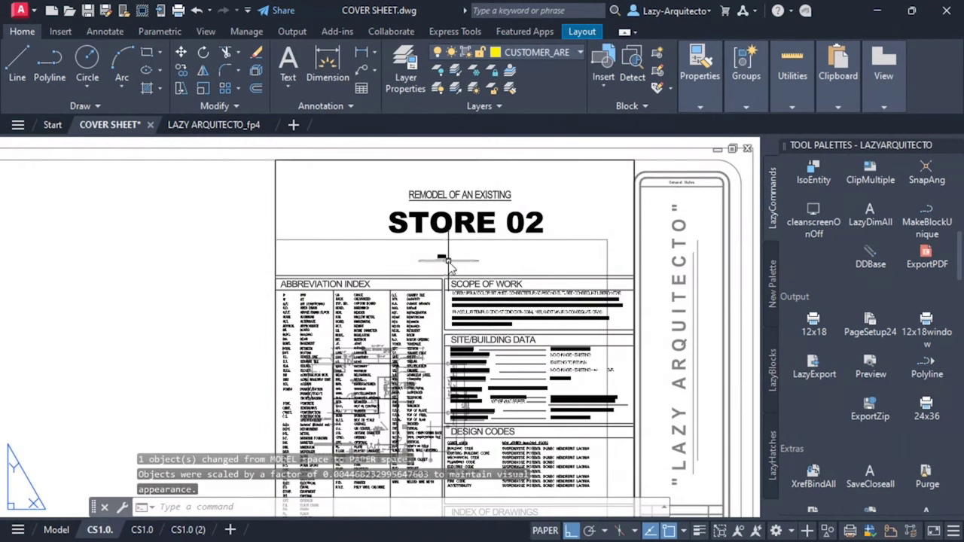
left_click(439, 258)
scroll(549, 325, "up", 2)
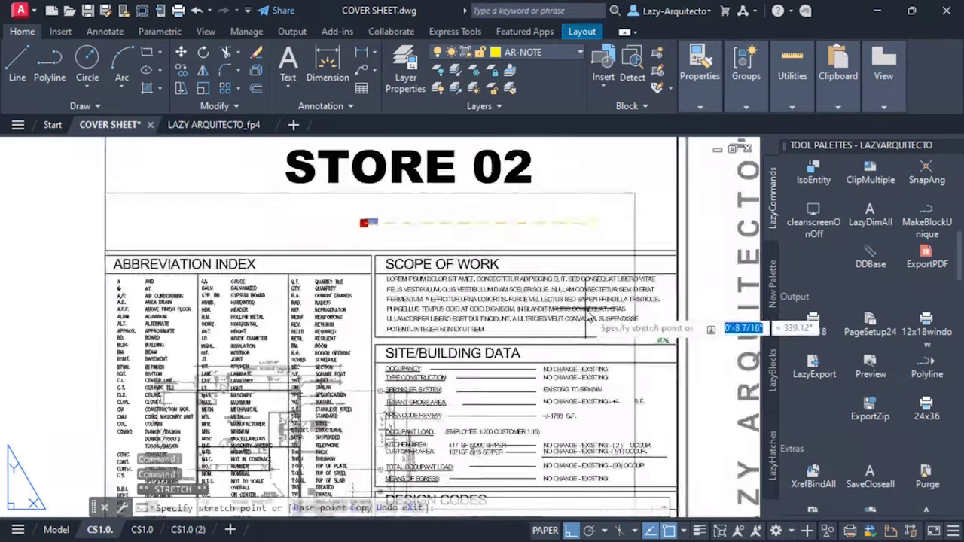
scroll(630, 321, "up", 2)
scroll(626, 452, "up", 5)
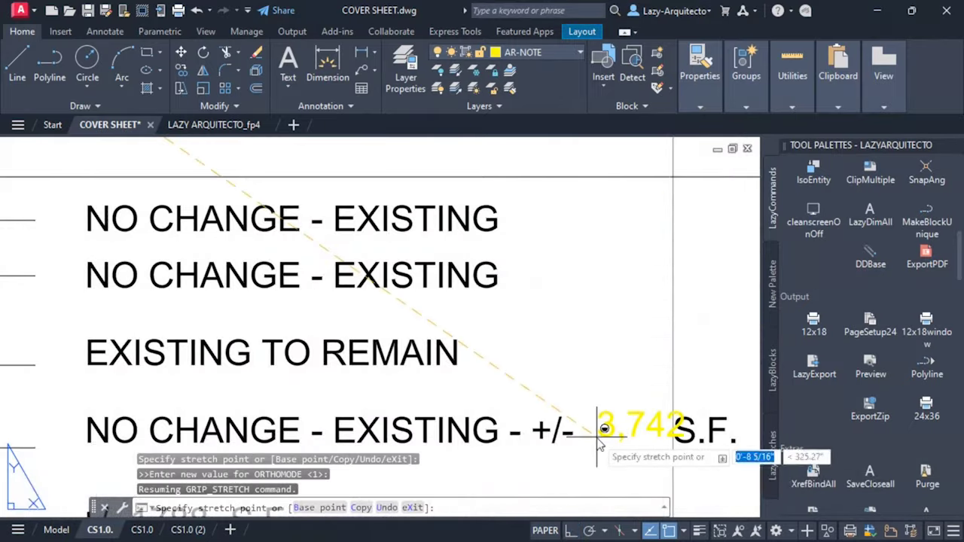
scroll(600, 444, "up", 2)
key("Escape")
scroll(577, 445, "down", 6)
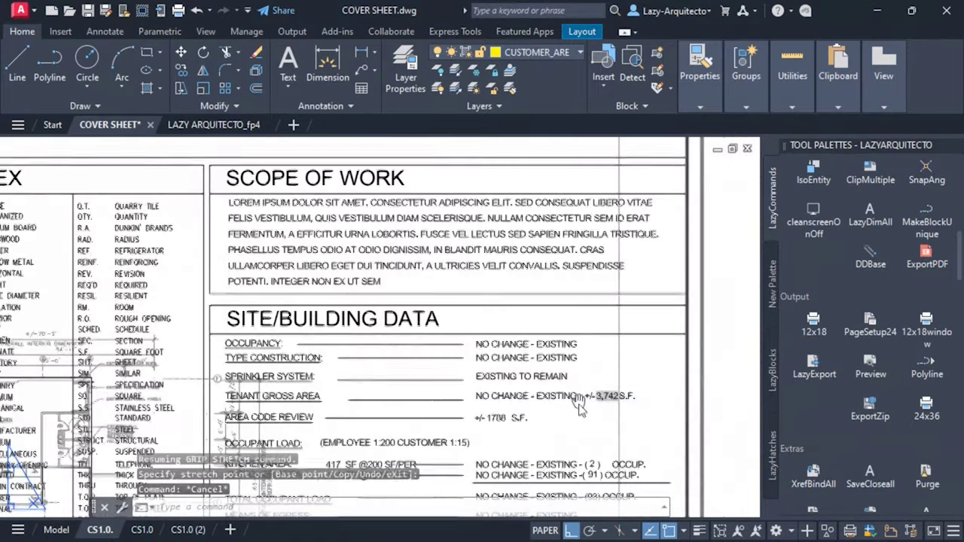
middle_click_drag(584, 403, 642, 350)
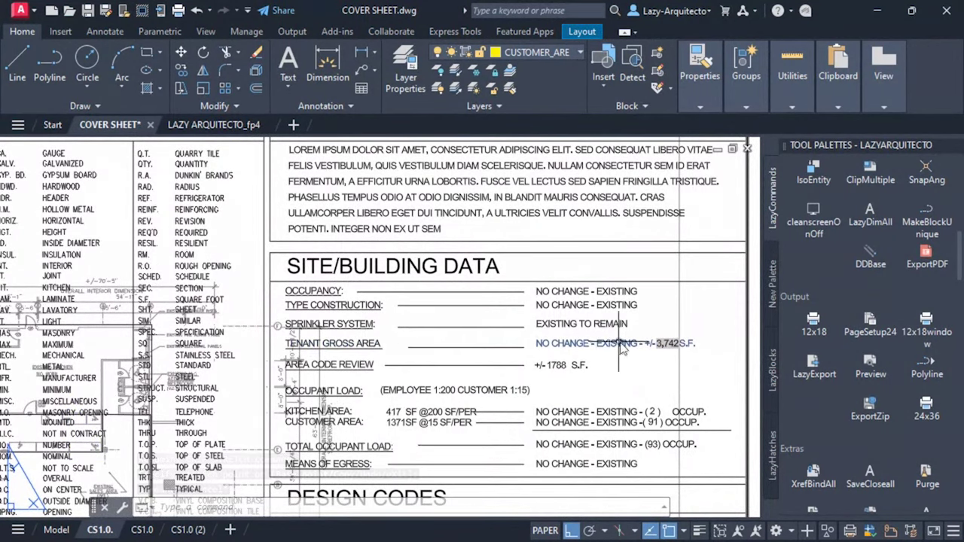
scroll(625, 344, "down", 2)
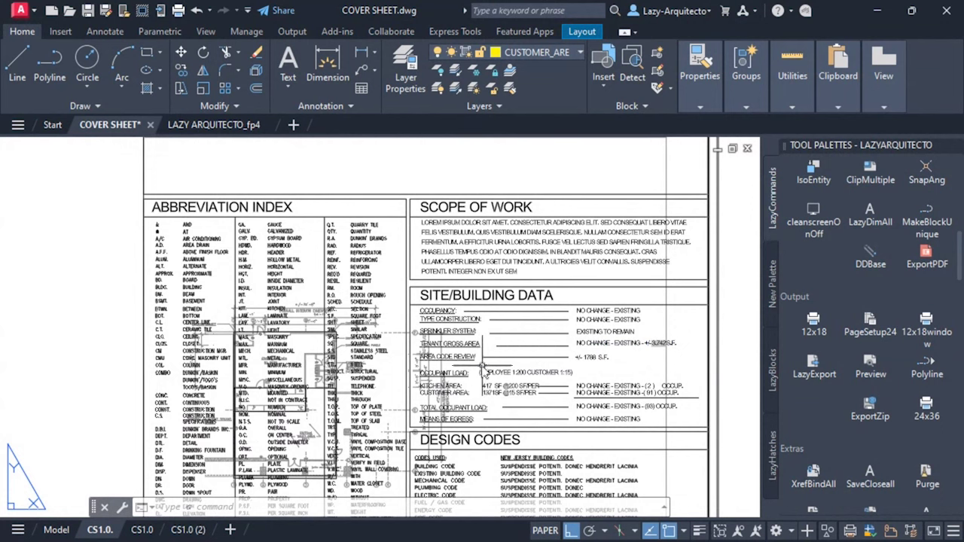
Step: Inspect the Tenant Gross, Kitchen and Customer Area labels on the second CS1.0 layout, then view the model-space plan
key("ctrl+Page_Down")
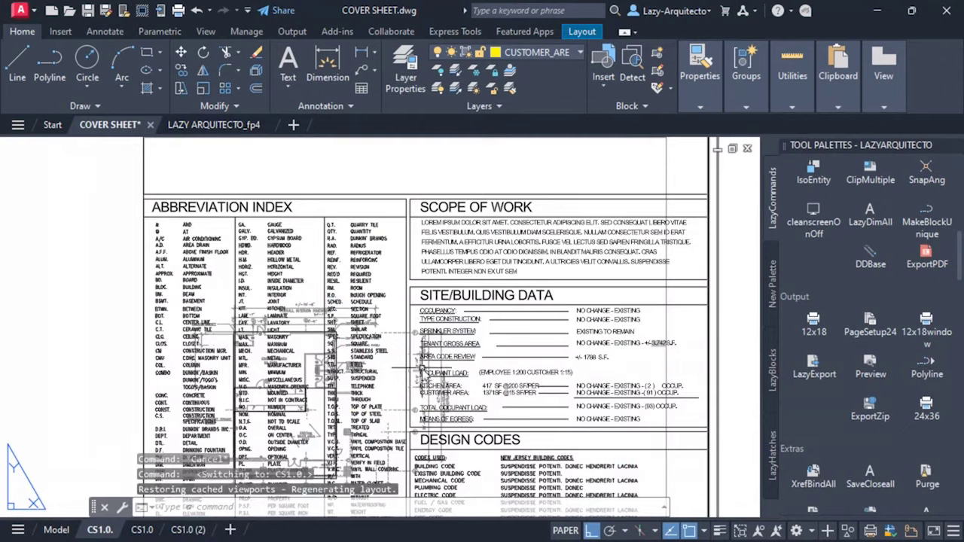
left_click(143, 529)
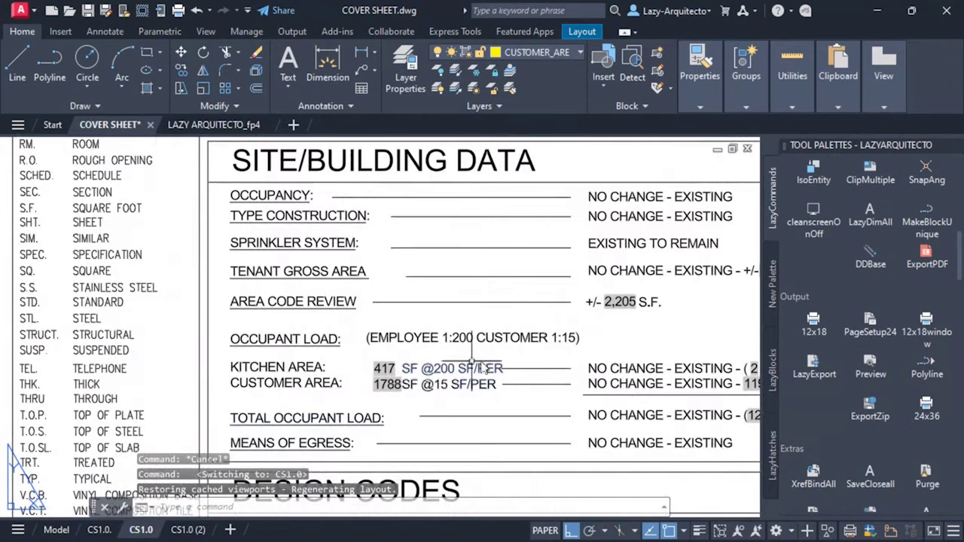
left_click(216, 275)
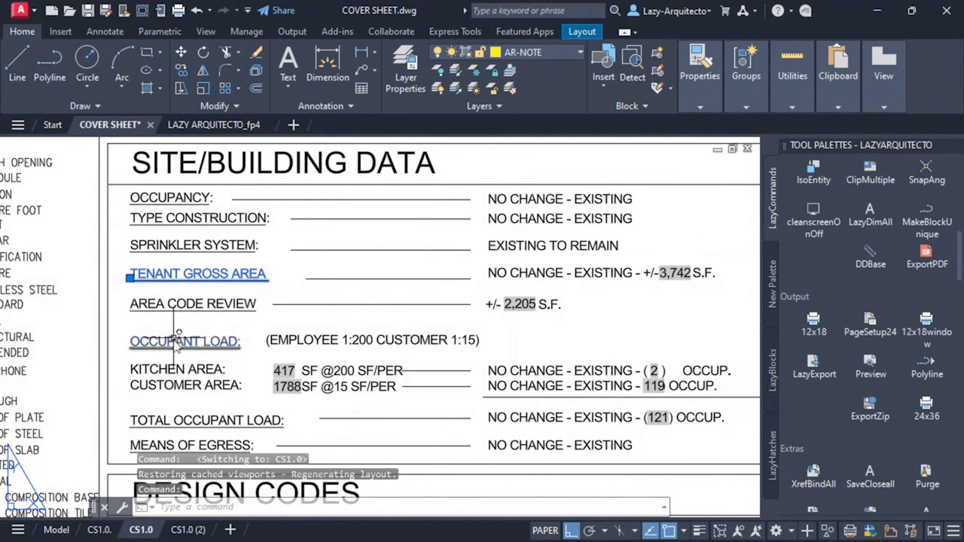
key("Escape")
left_click(174, 372)
left_click(204, 386)
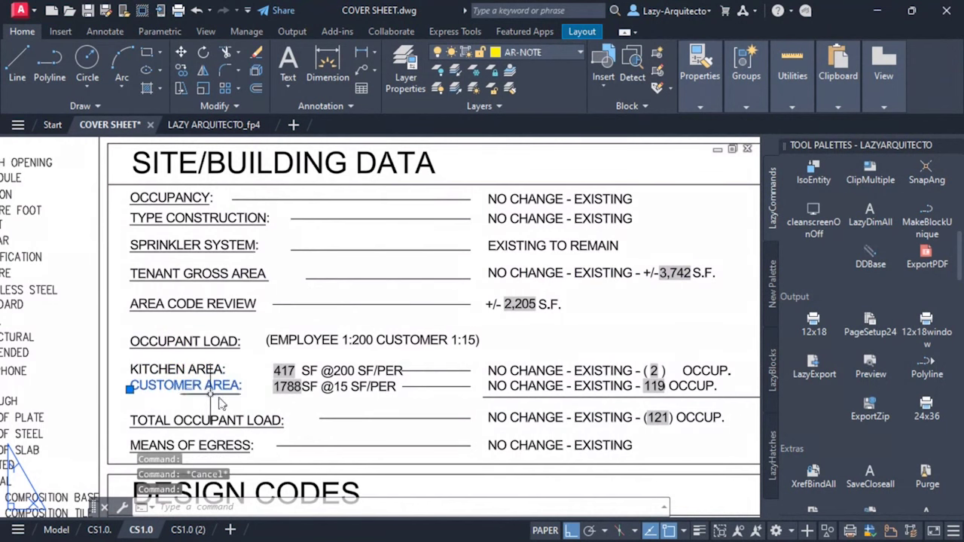
middle_click_drag(390, 309, 429, 311)
key("Escape")
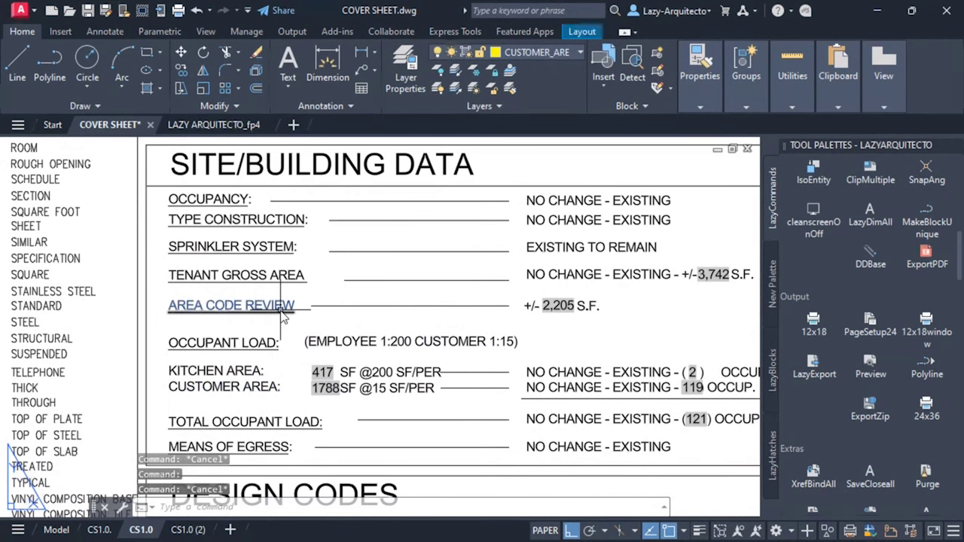
left_click(69, 530)
scroll(457, 367, "up", 3)
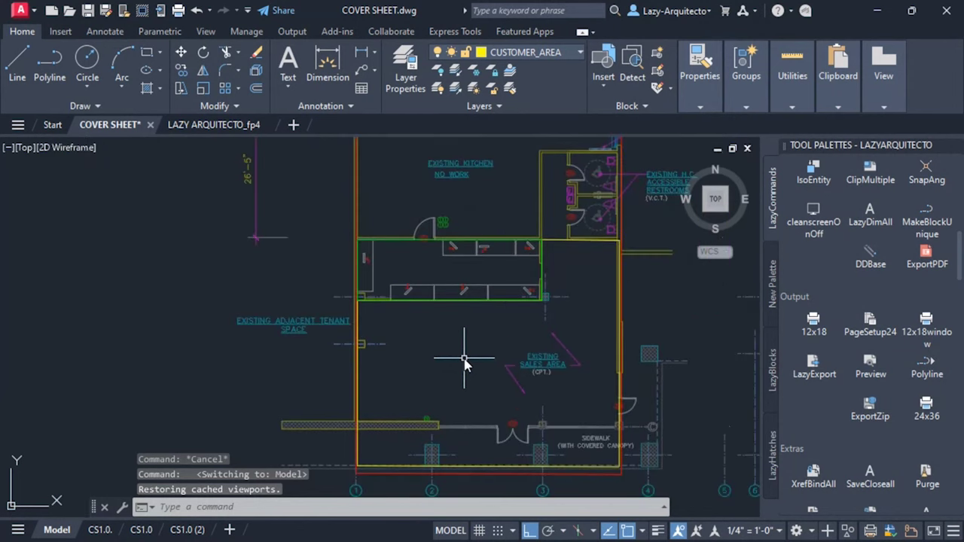
Step: Try a window selection around the tenant space, cancel it, and switch to the CS1.0 layout
left_click(354, 239)
left_click(338, 235)
left_click(338, 231)
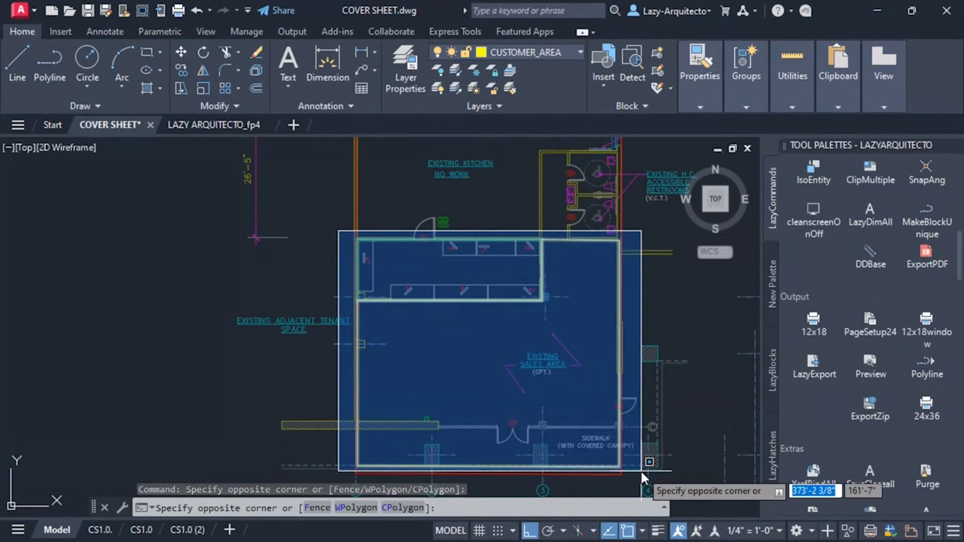
key("Escape")
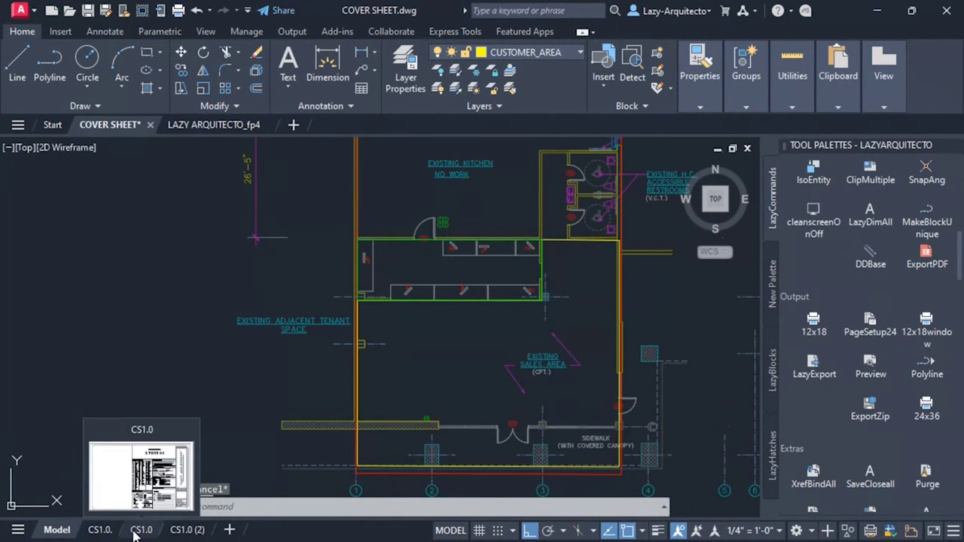
left_click(137, 530)
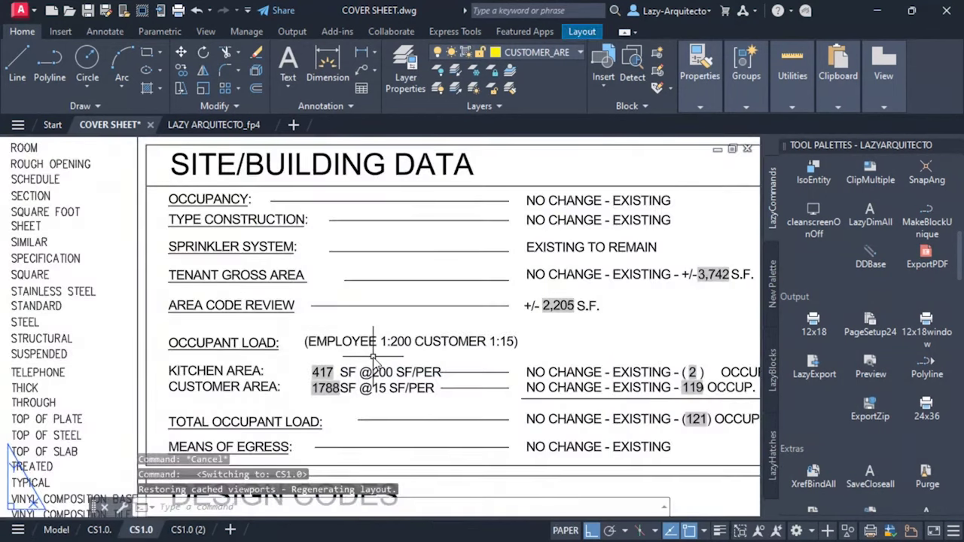
Step: Nest the 417 kitchen area text's contents as an object field in the 2,205 total's formula
double_click(556, 307)
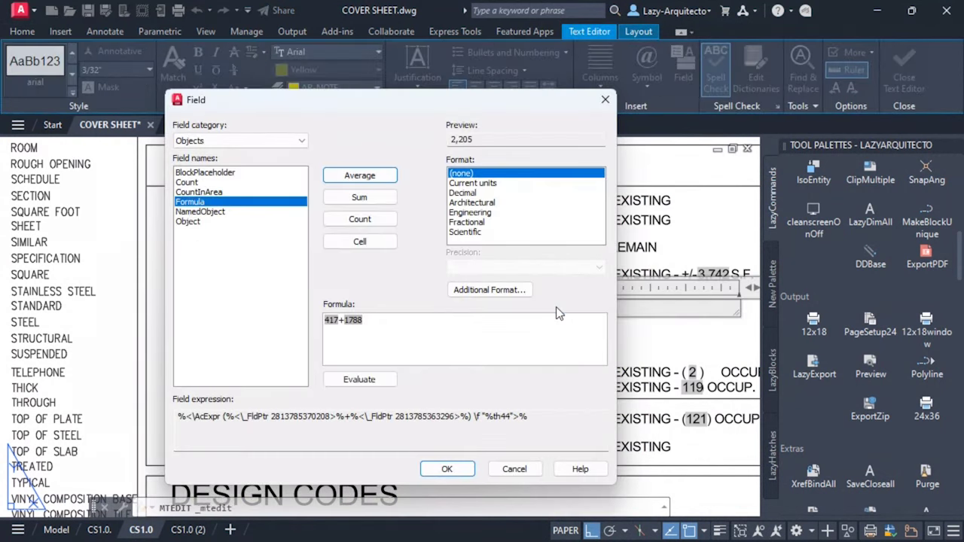
key("Return")
right_click(603, 305)
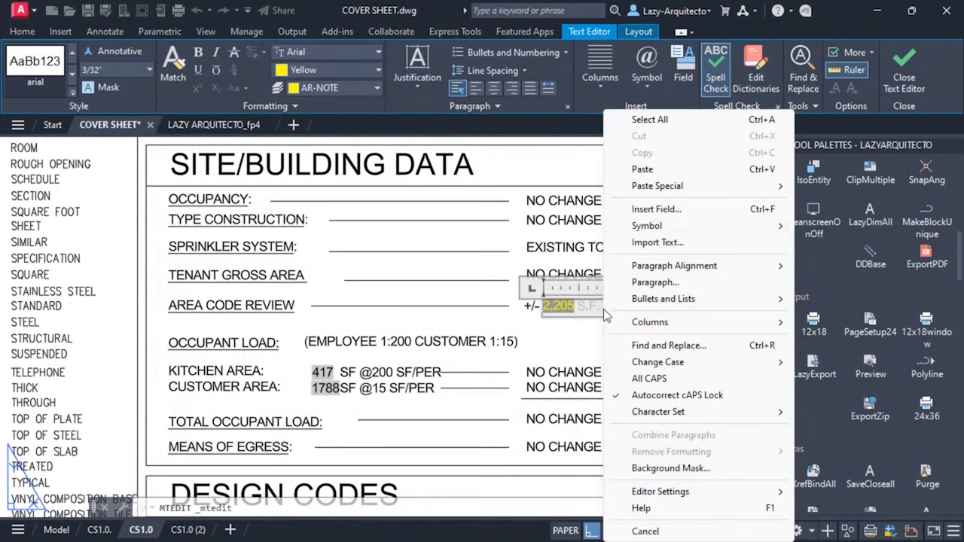
left_click(652, 211)
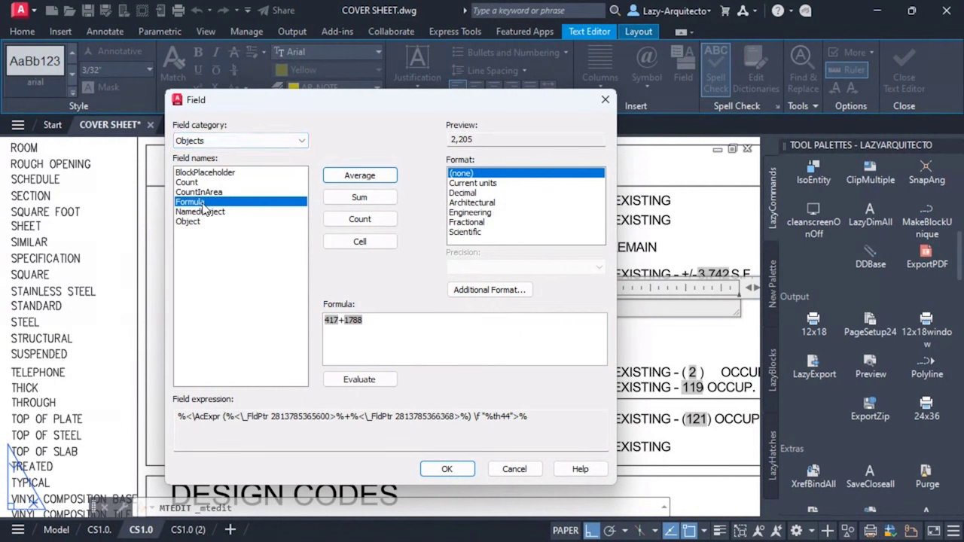
right_click(406, 327)
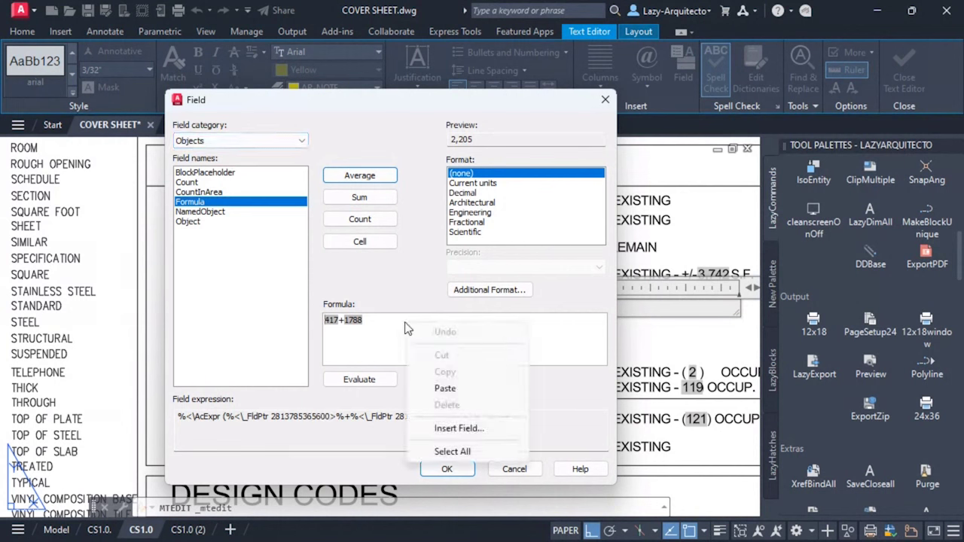
left_click(455, 428)
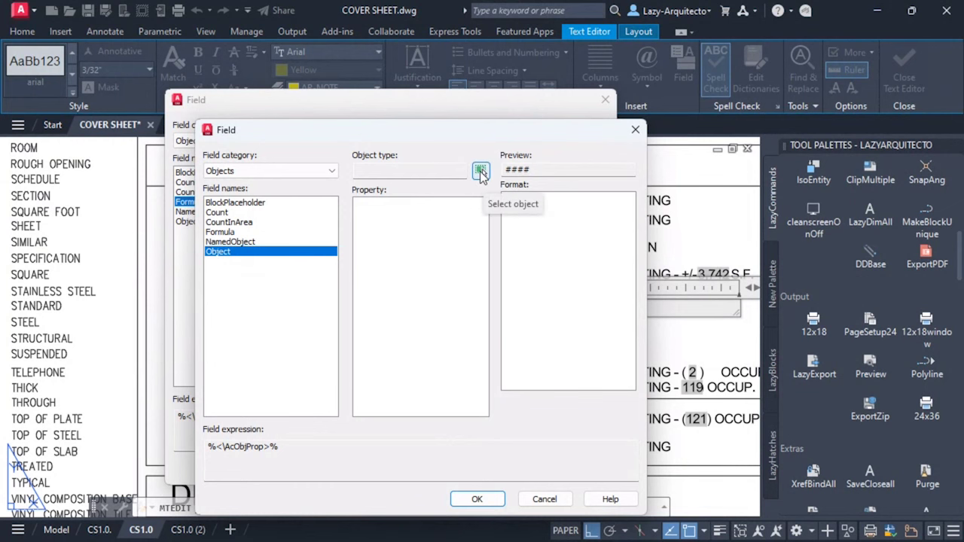
left_click(480, 172)
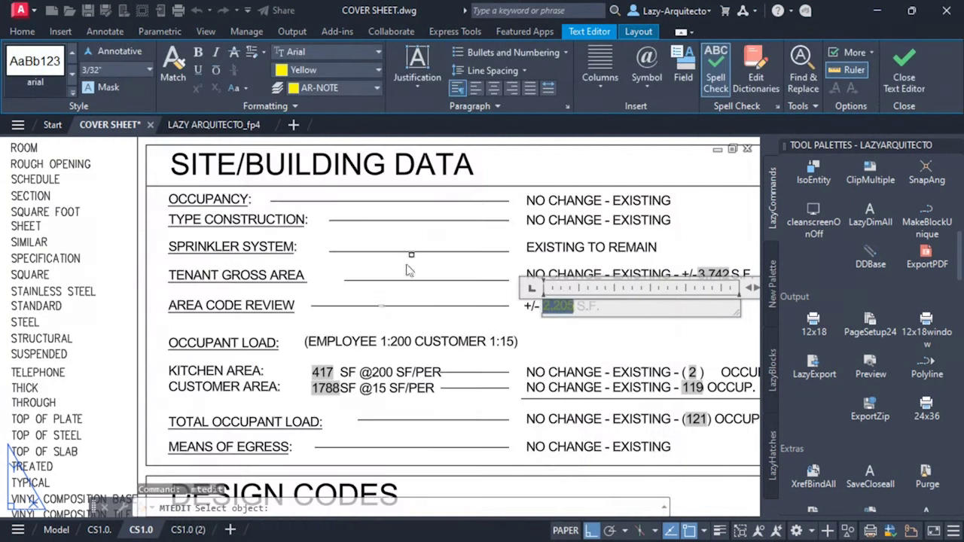
left_click(323, 375)
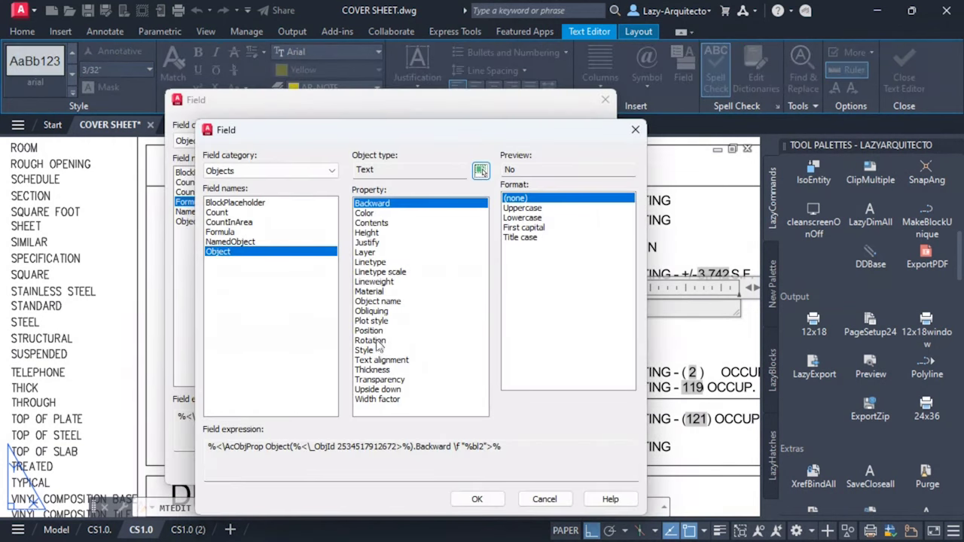
left_click(372, 224)
key("Return")
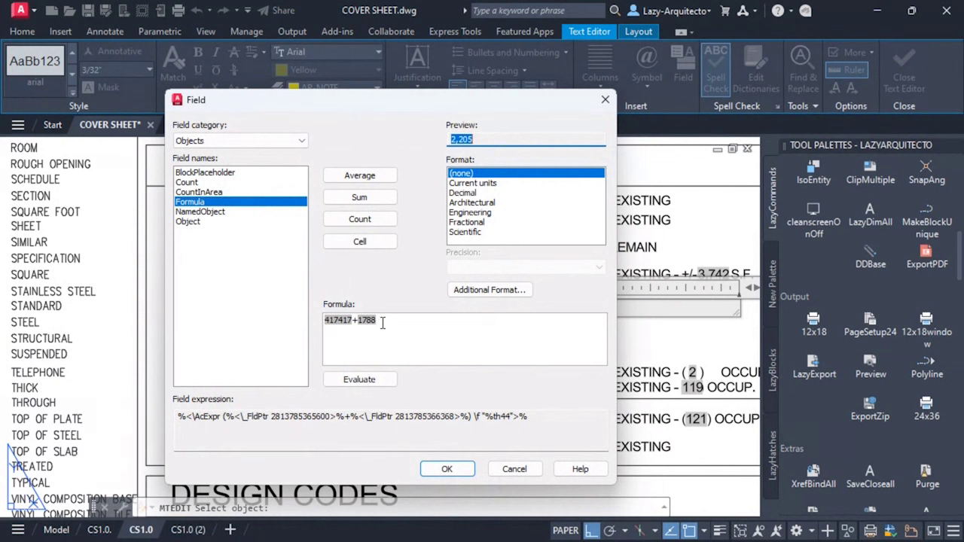
Step: Move the Field dialog aside to check the table and finish editing the 2,205 S.F. total
left_click(356, 321)
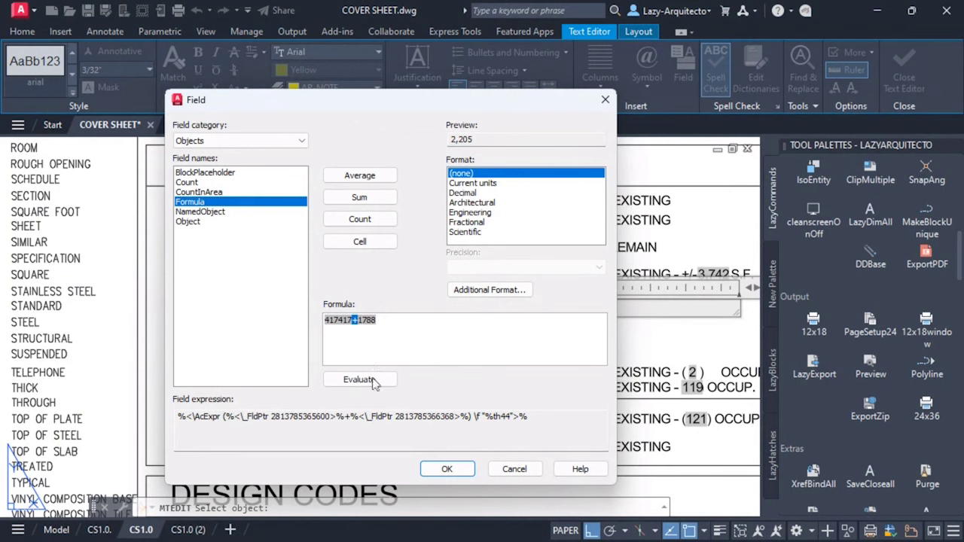
left_click_drag(444, 106, 744, 42)
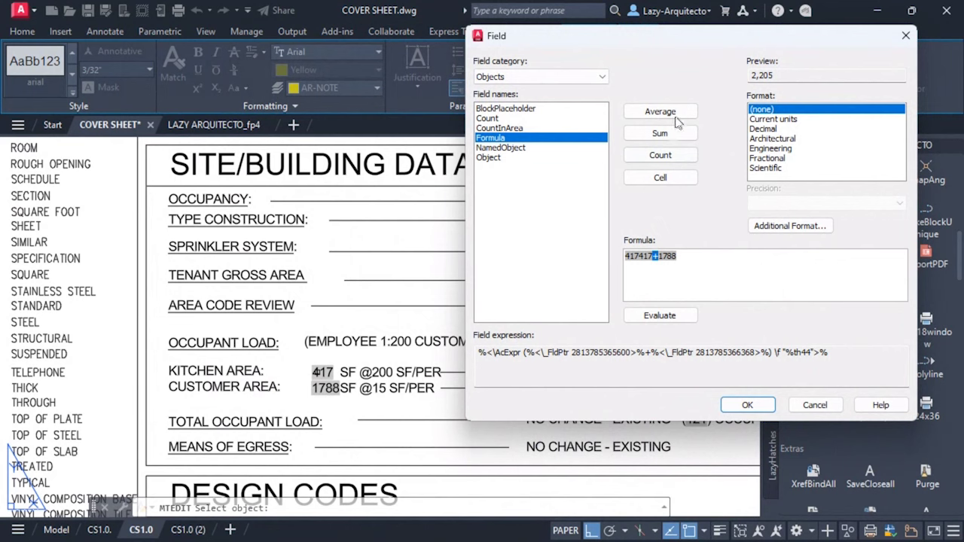
mouse_move(750, 30)
left_mouse_down()
mouse_move(629, 149)
mouse_move(529, 339)
mouse_move(459, 384)
mouse_move(486, 368)
mouse_move(482, 191)
left_mouse_up()
key("Return")
left_click(450, 320)
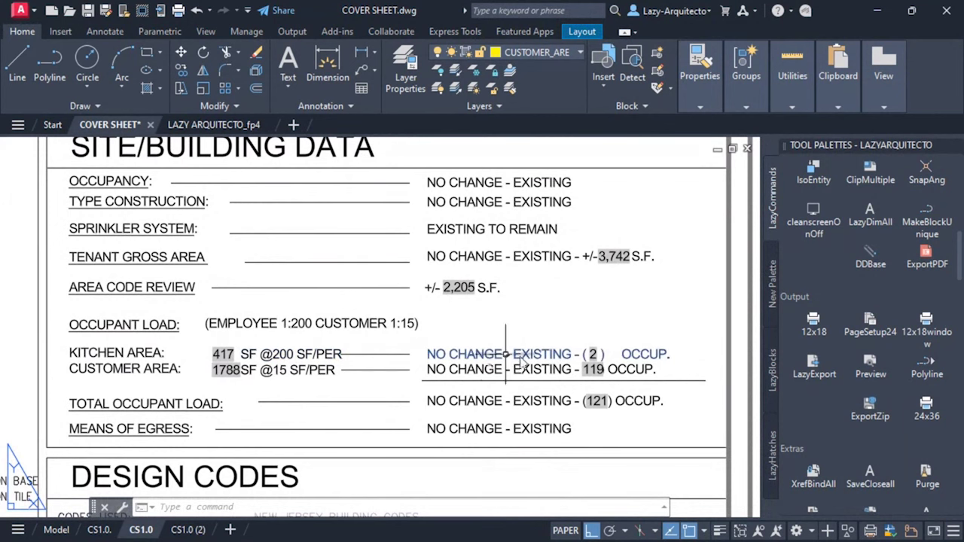
Step: Make the kitchen occupant count a 417/200 formula field linked to the kitchen area text, showing 2
double_click(596, 355)
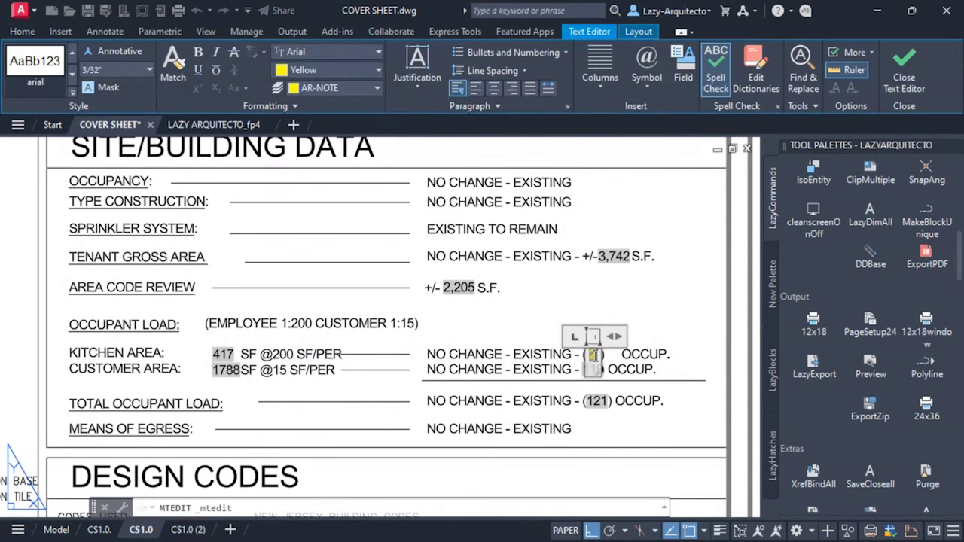
double_click(593, 355)
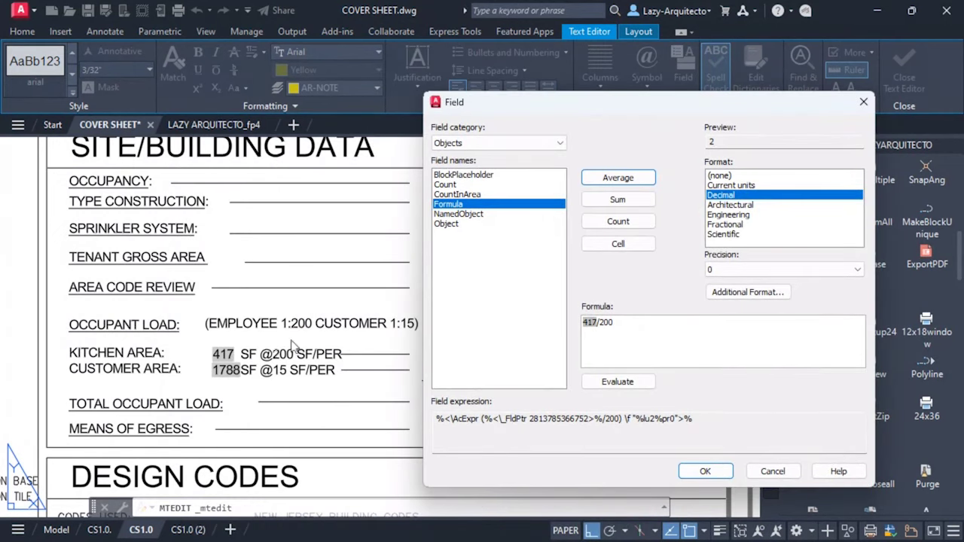
right_click(634, 332)
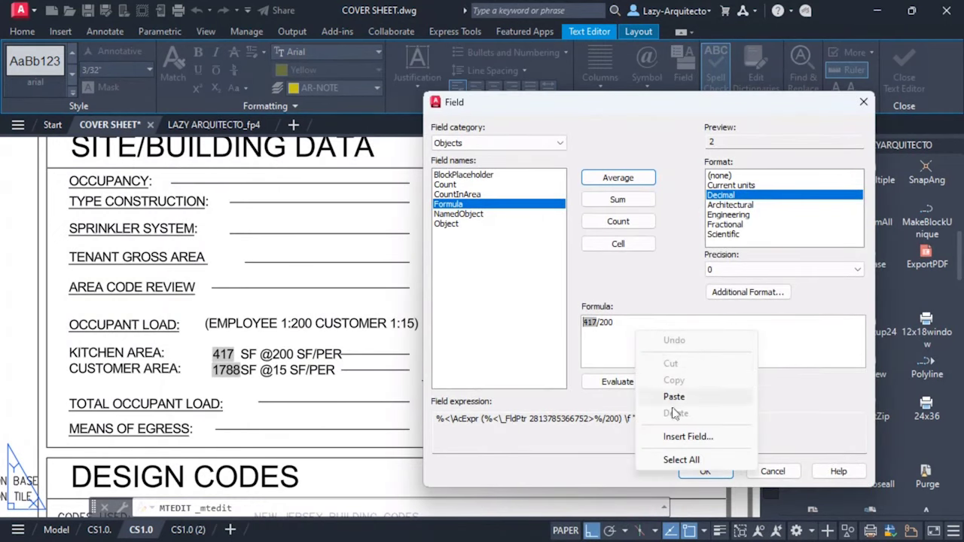
left_click(686, 441)
left_click(739, 174)
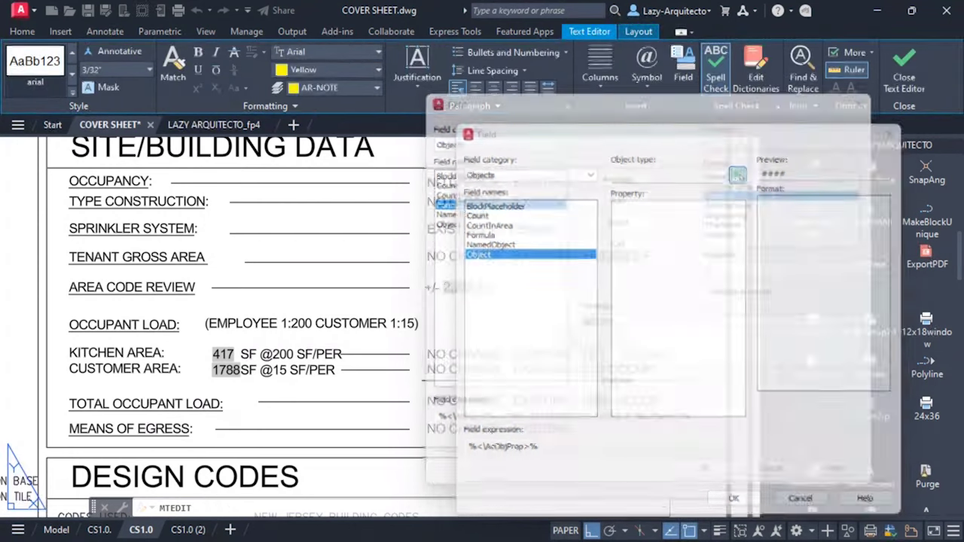
left_click(224, 357)
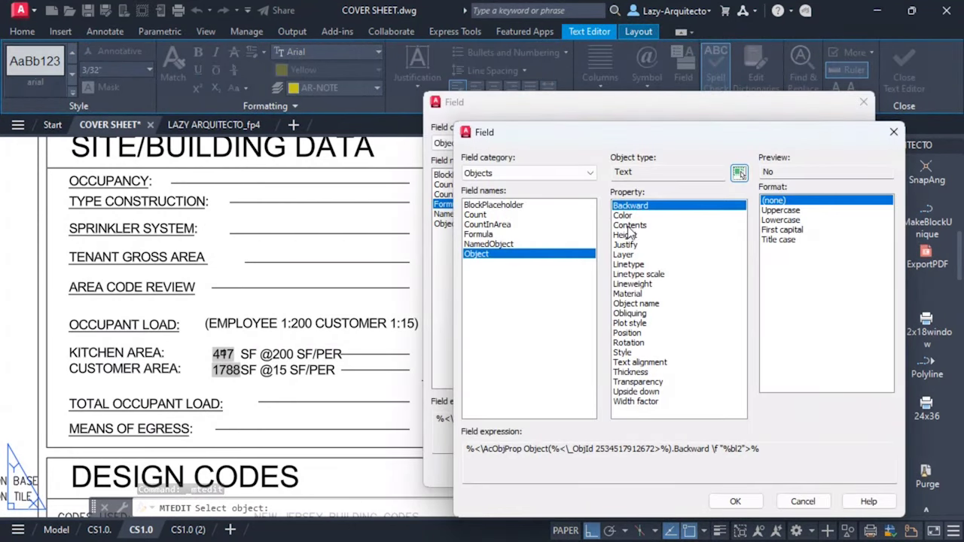
left_click(629, 225)
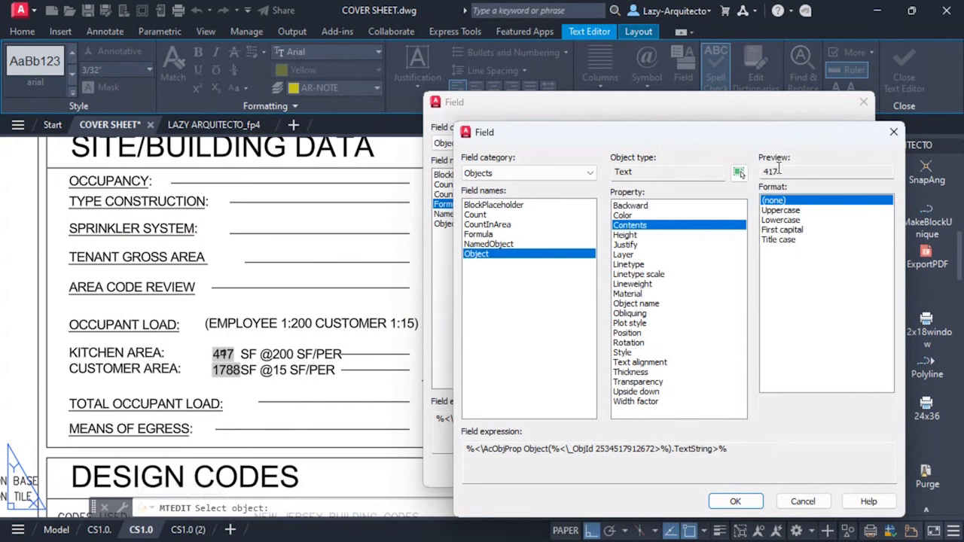
left_click(801, 503)
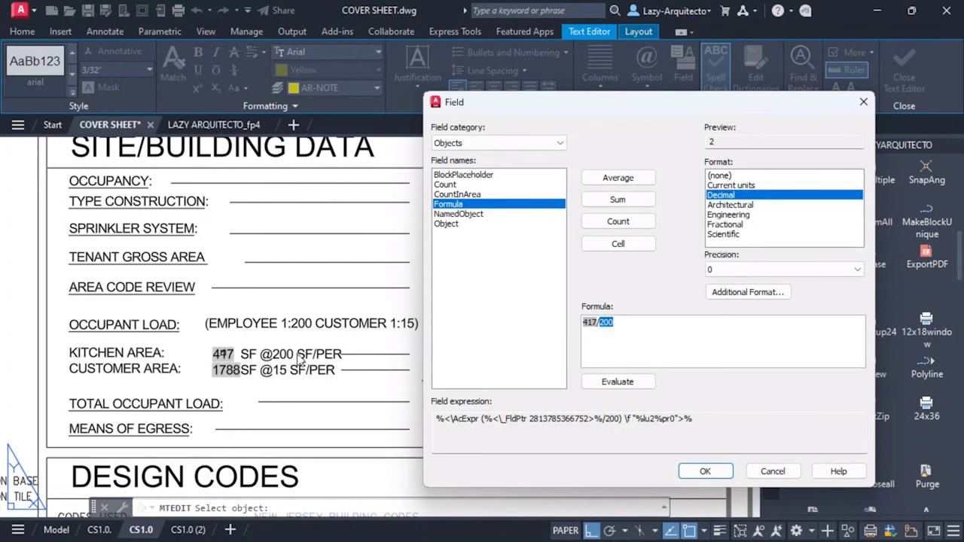
left_click(704, 471)
left_click(669, 334)
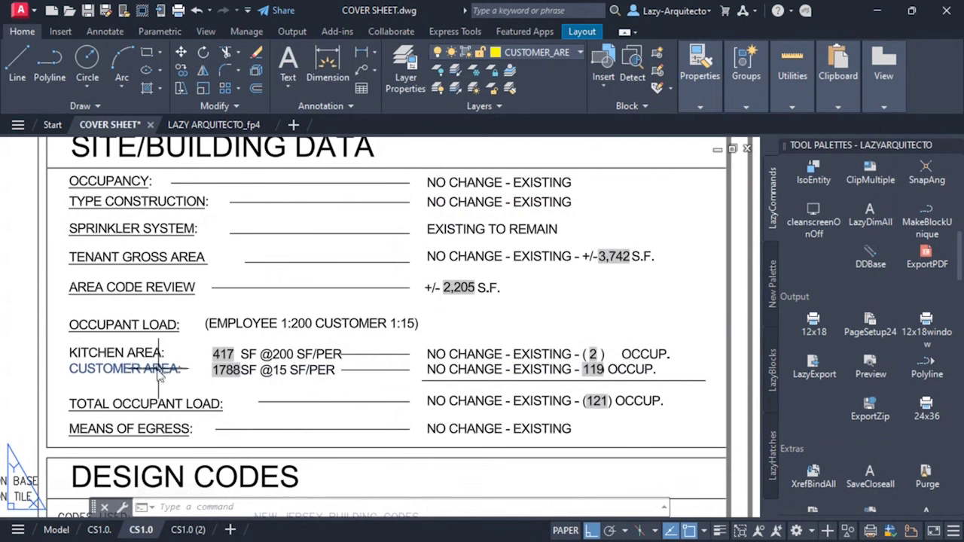
left_click(595, 370)
middle_click_drag(623, 429, 635, 390)
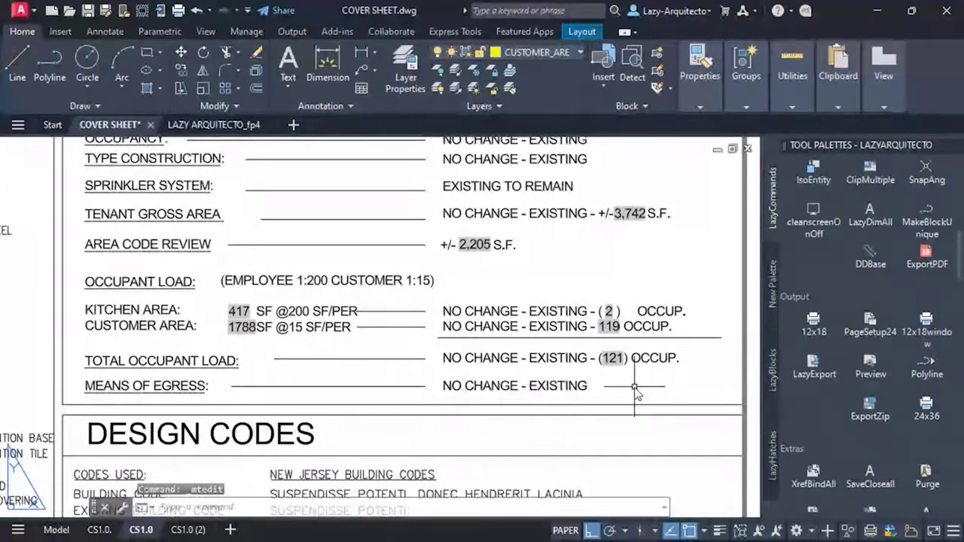
double_click(606, 331)
left_click(612, 358)
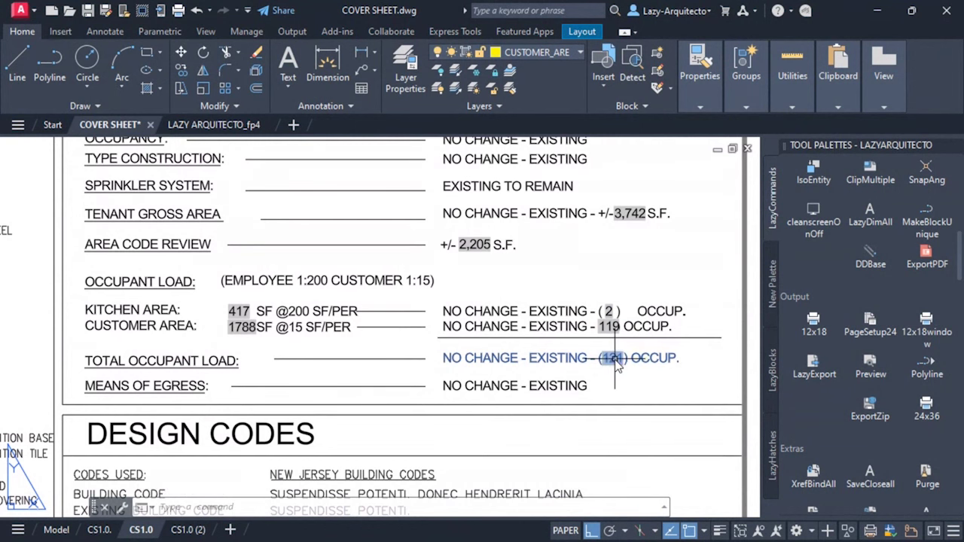
double_click(614, 359)
double_click(613, 360)
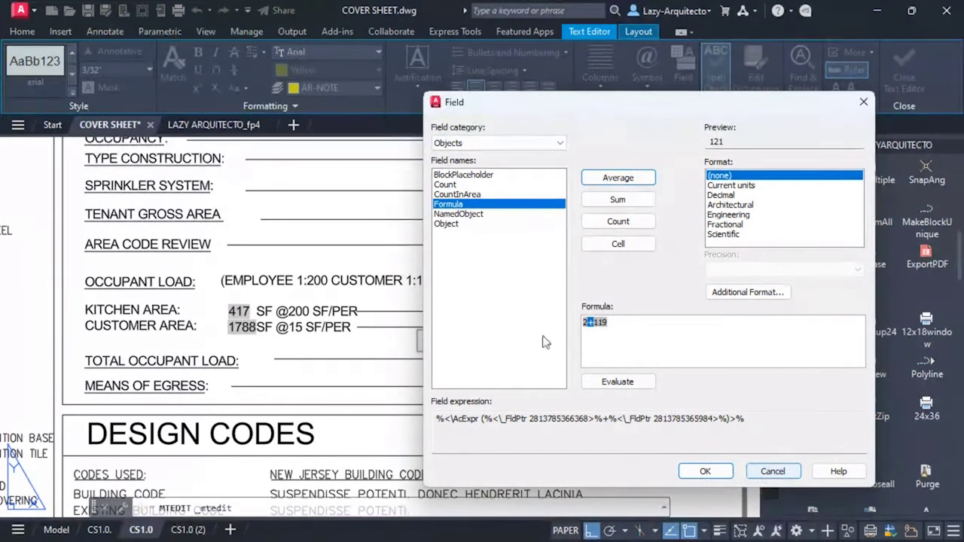
left_click(772, 471)
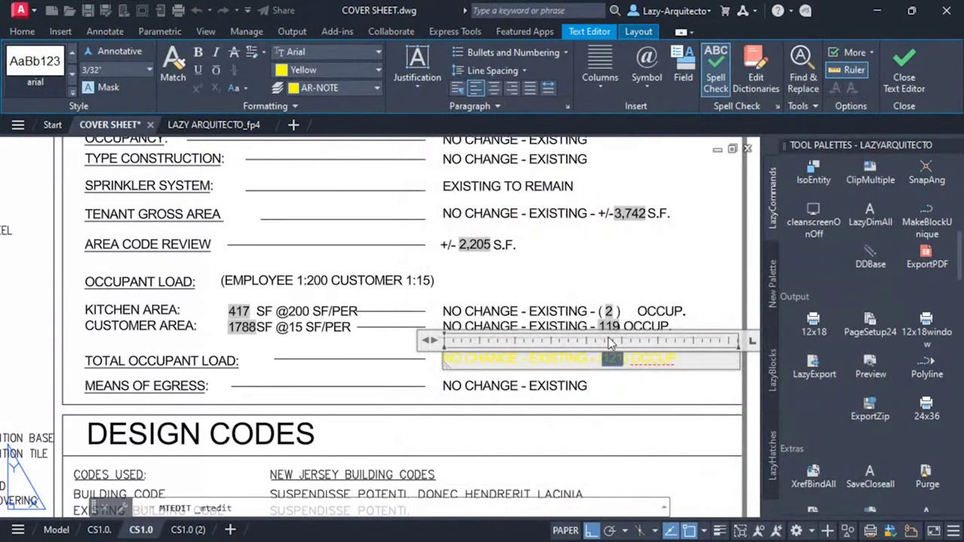
Step: Finish editing the total occupant load text and switch to model space
left_click(573, 392)
scroll(555, 422, "down", 5)
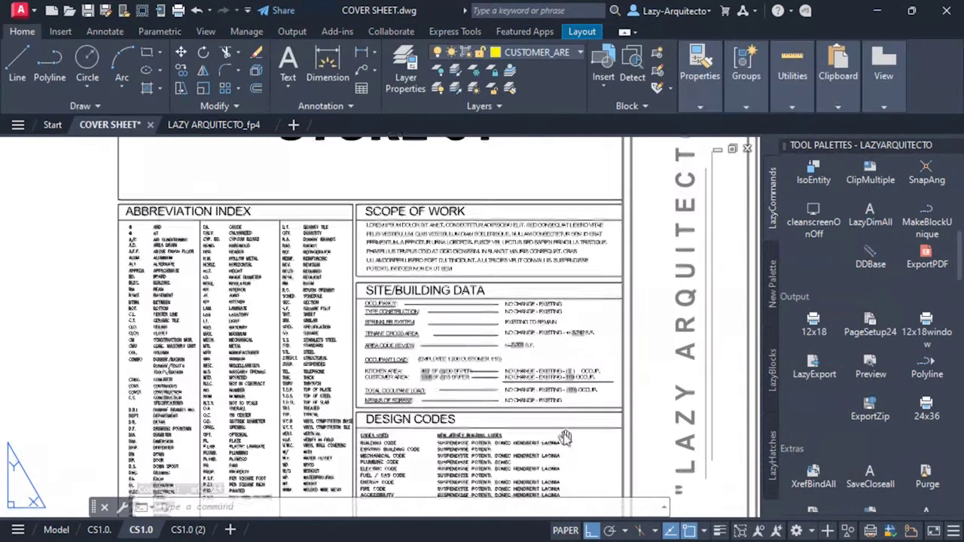
scroll(565, 400, "up", 2)
scroll(565, 399, "down", 3)
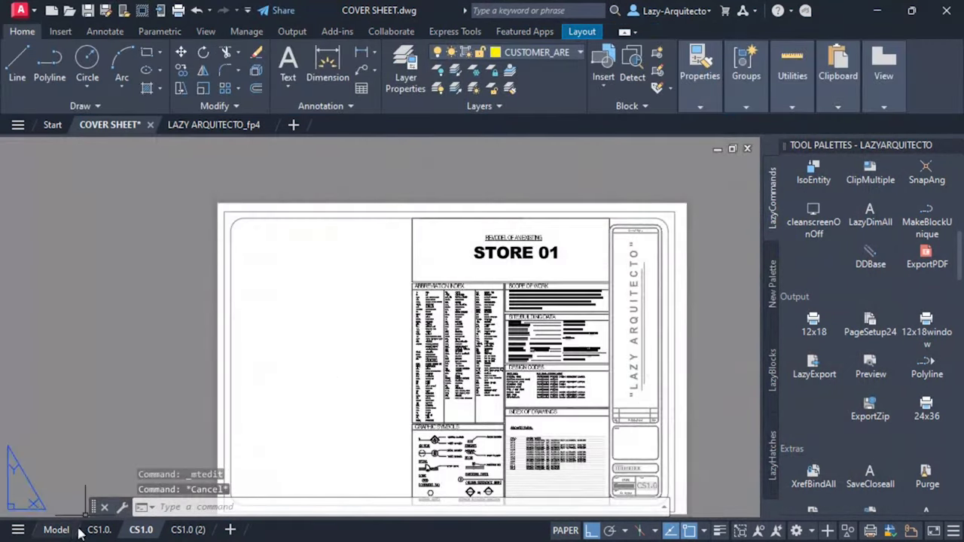
left_click(56, 530)
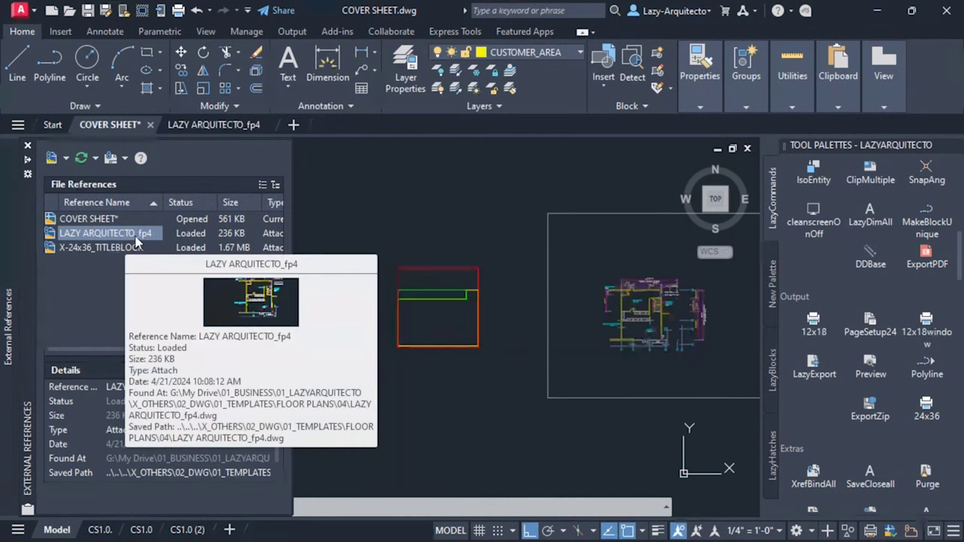
Step: Select the LAZY ARQUITECTO_fp4 reference and browse for a new saved path, then cancel
left_click(122, 234)
left_click(249, 472)
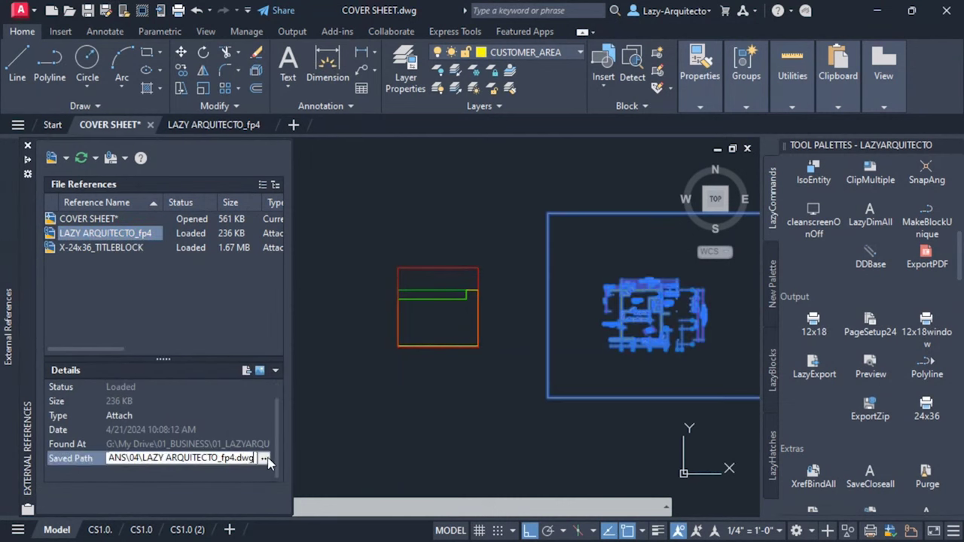
left_click(267, 458)
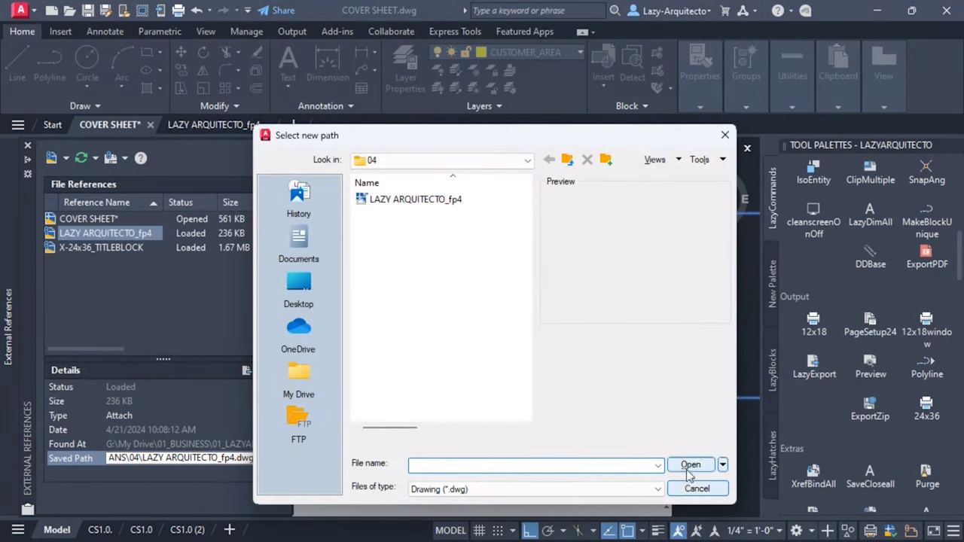
left_click(687, 491)
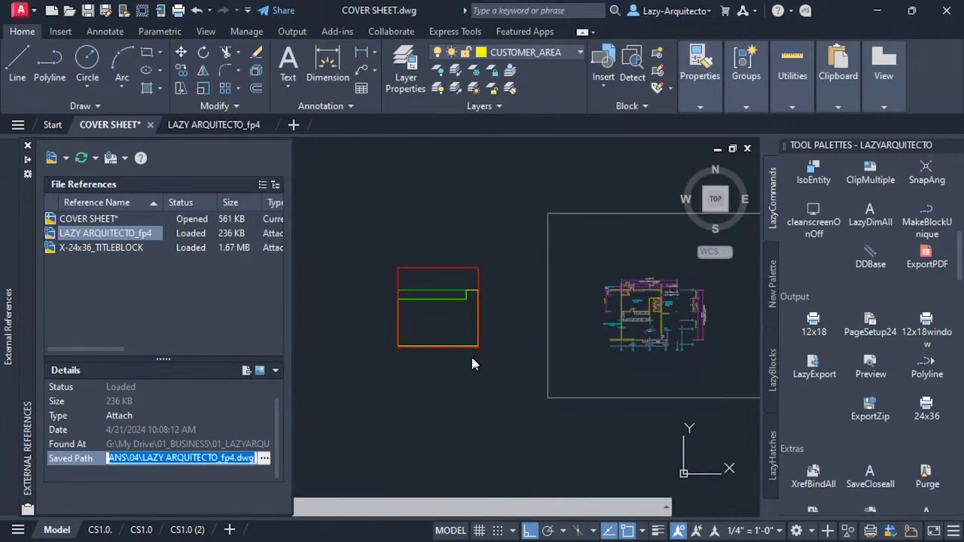
Step: Move the area rectangles with M from their corner onto the floor plan
scroll(448, 366, "up", 2)
left_click(409, 265)
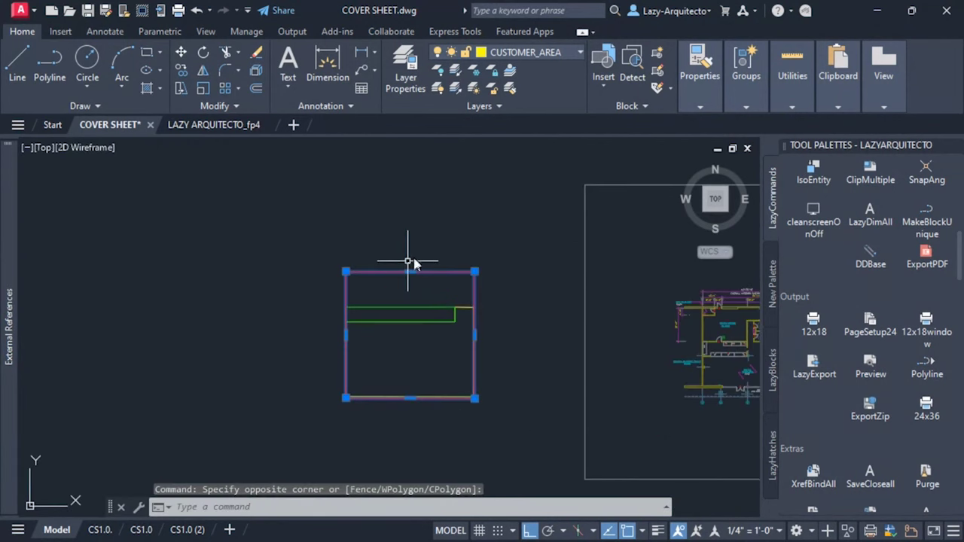
middle_click_drag(534, 323, 346, 277)
type("m")
key("Return")
left_click(155, 222)
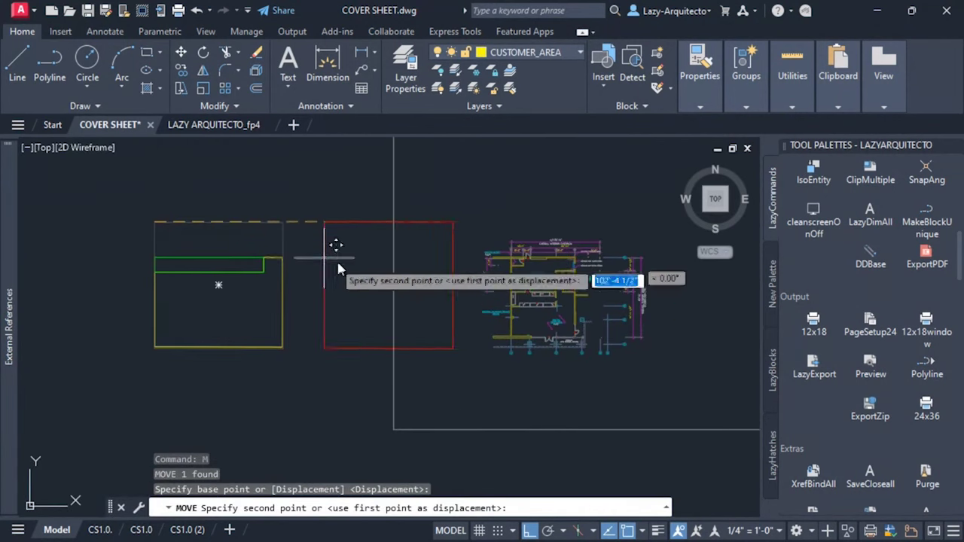
scroll(432, 262, "up", 5)
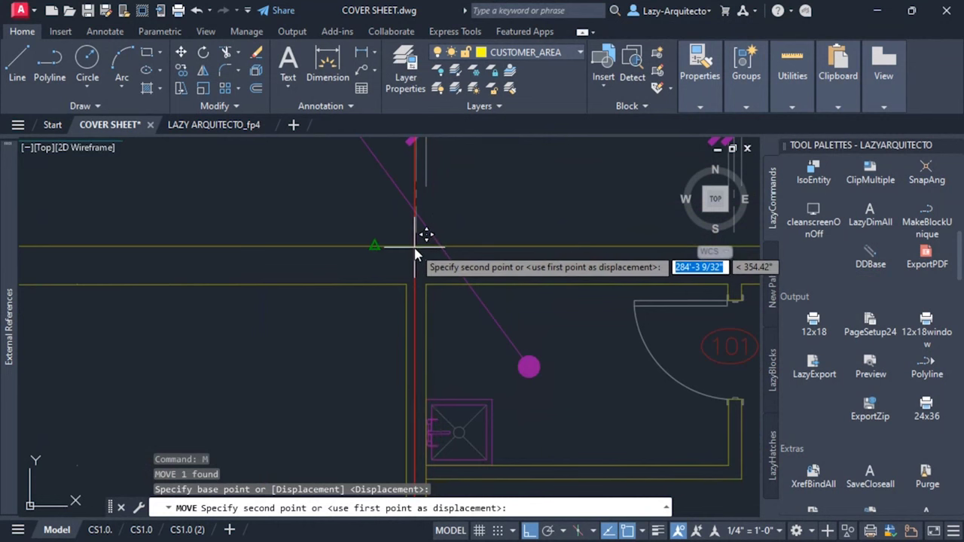
scroll(430, 243, "down", 3)
left_click(407, 364)
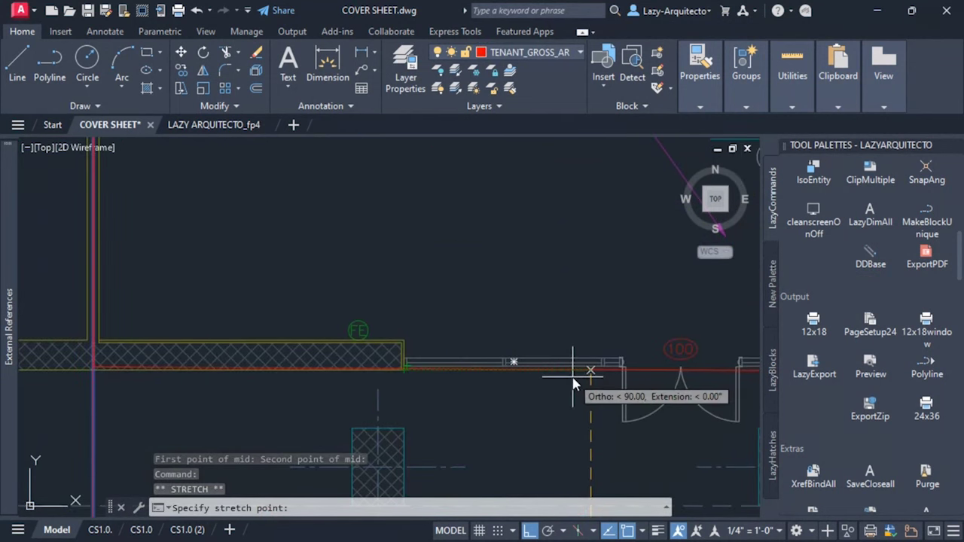
scroll(525, 447, "down", 4)
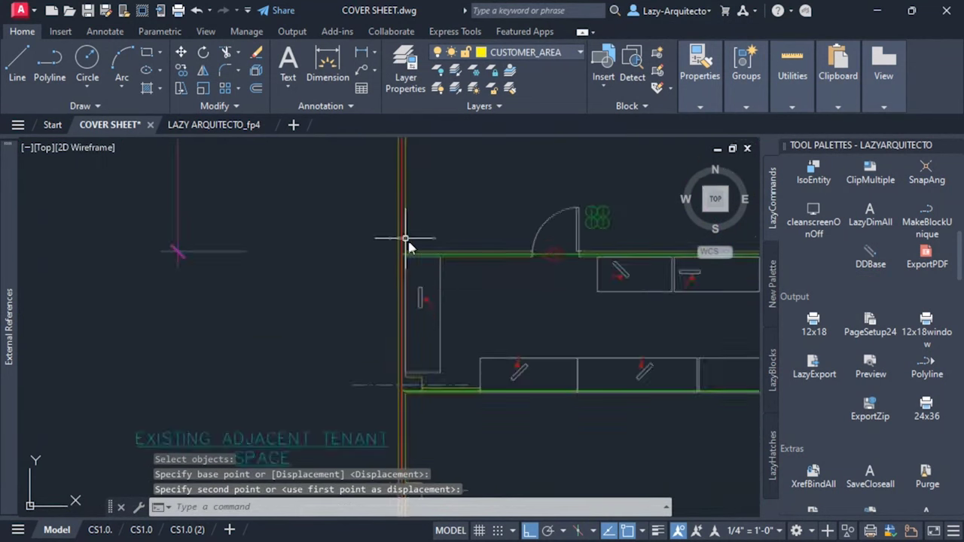
scroll(407, 246, "down", 5)
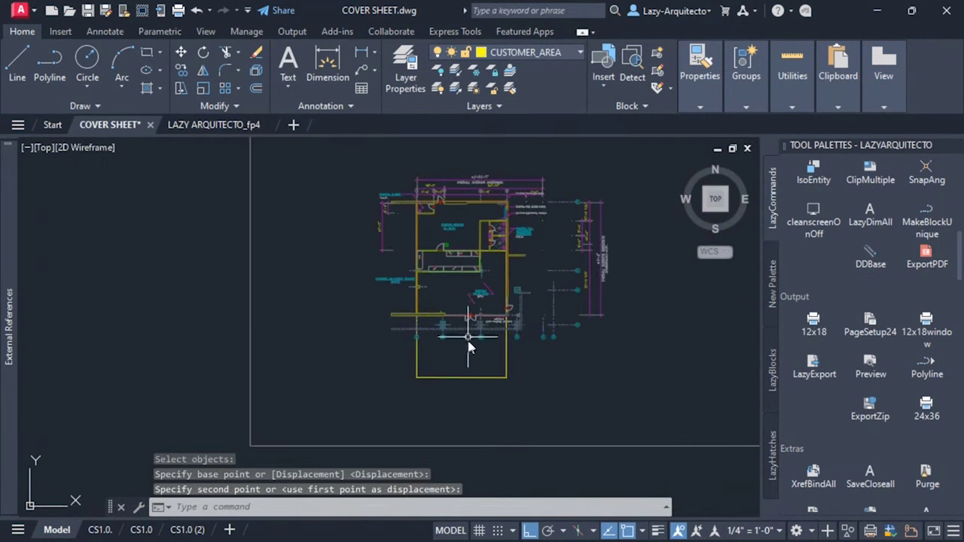
left_click(468, 379)
Step: Adjust the rectangle's edge grips toward the walls, then return to the CS1.0 layout
mouse_move(469, 379)
left_click(486, 422)
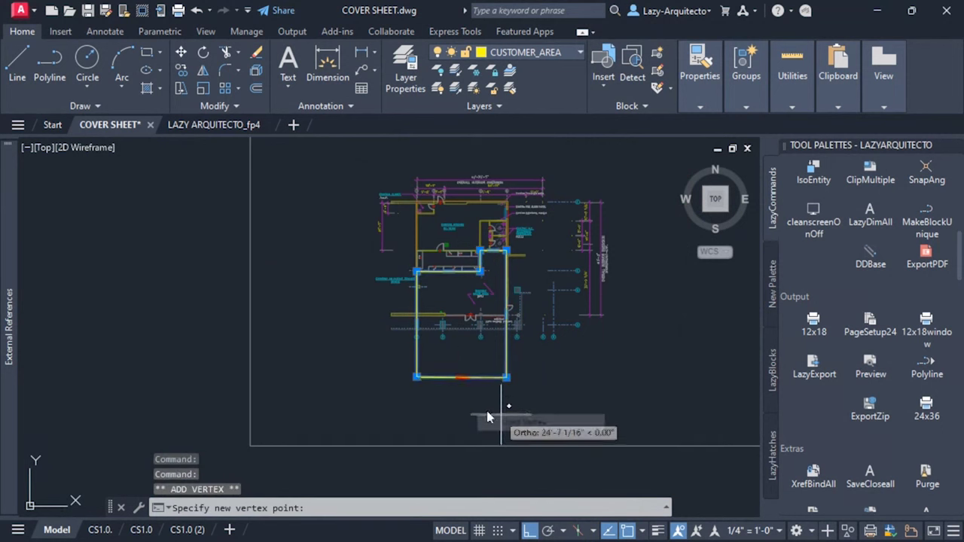
scroll(460, 376, "up", 4)
scroll(462, 281, "up", 3)
key("Escape")
left_click(462, 280)
scroll(490, 276, "up", 2)
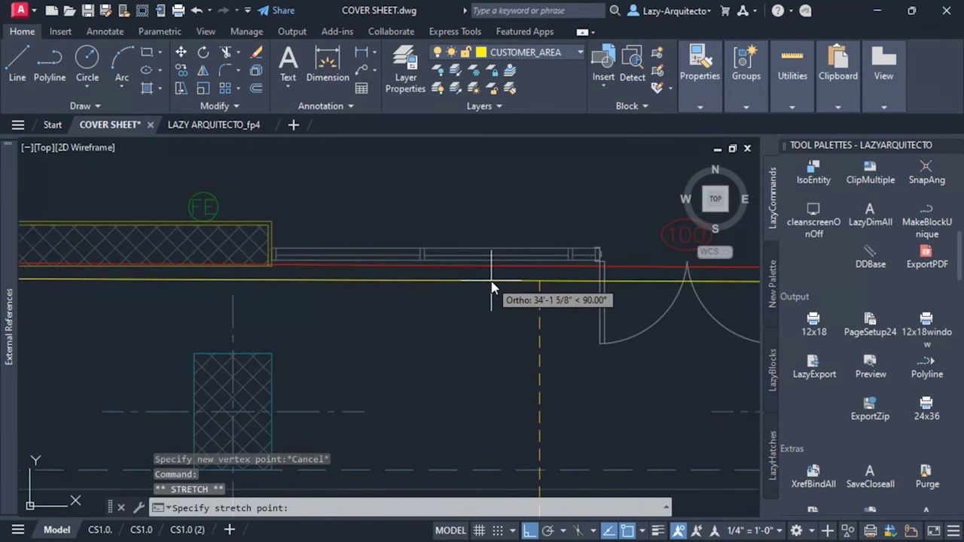
key("Escape")
scroll(371, 340, "down", 6)
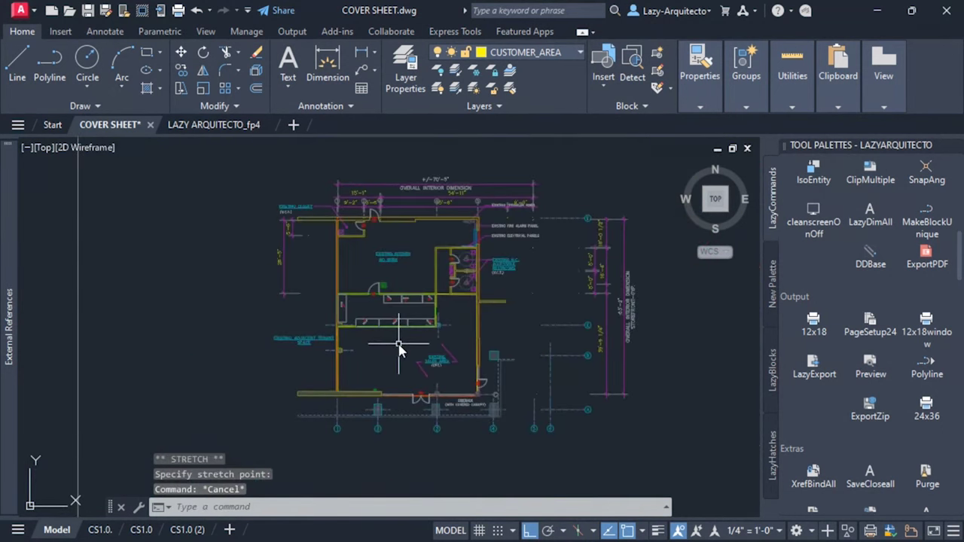
left_click(141, 530)
scroll(570, 348, "up", 5)
Step: Zoom in on the Site/Building Data table to read the updated 3,300 and 1,850 S.F. values
scroll(615, 269, "up", 4)
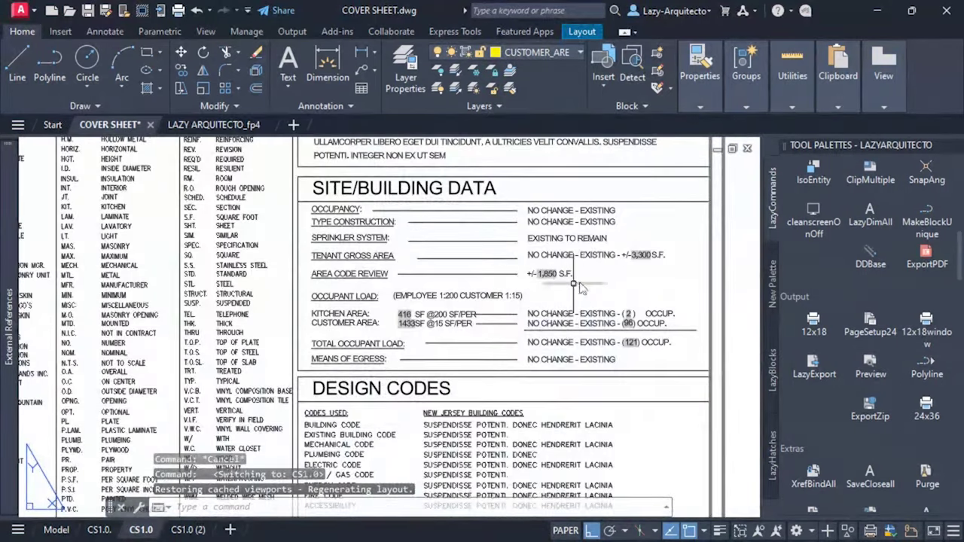